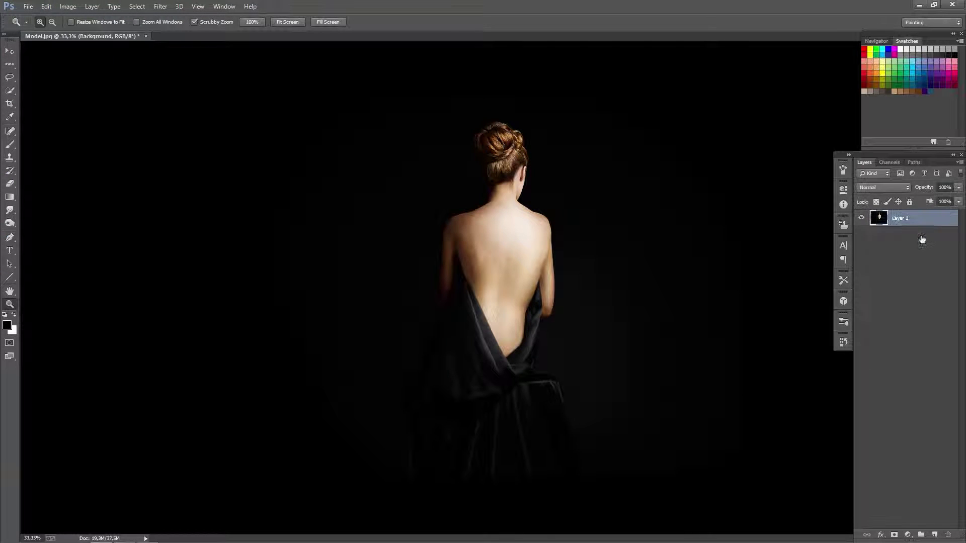
Duplicate the photo layer and switch to Quick Selection to select the hair, head and back.
{"action": "key", "text": "ctrl+j"}
{"action": "key", "text": "w"}
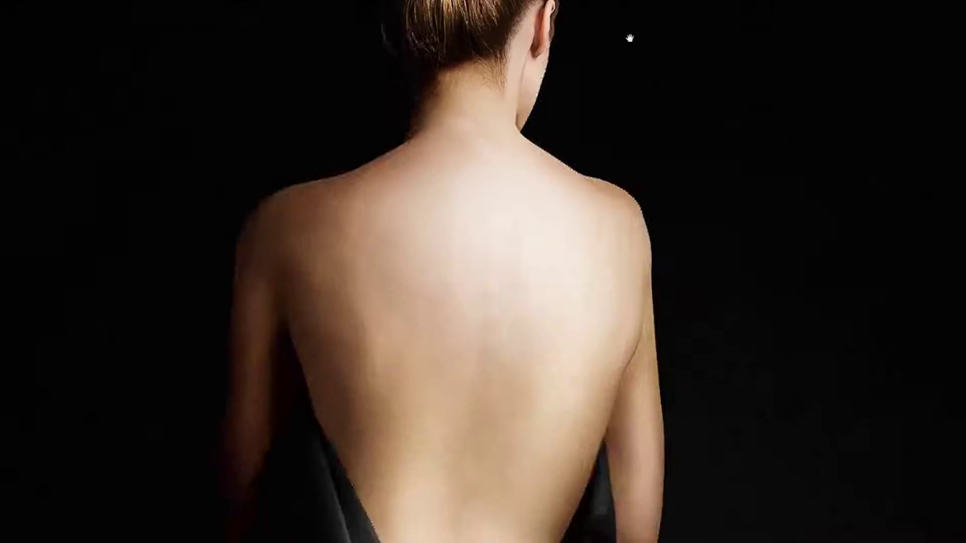
Refine the figure selection around the drape and copy it to a new layer.
{"action": "scroll", "coordinate": [355, 203], "scroll_direction": "up", "scroll_amount": 5}
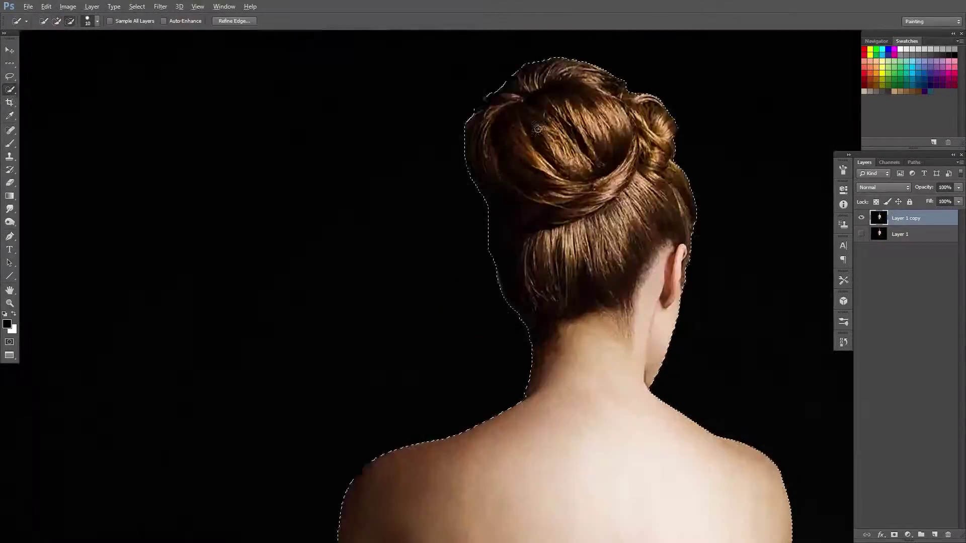
{"action": "scroll", "coordinate": [356, 204], "scroll_direction": "up", "scroll_amount": 3}
{"action": "scroll", "coordinate": [356, 204], "scroll_direction": "down", "scroll_amount": 2}
{"action": "scroll", "coordinate": [355, 203], "scroll_direction": "down", "scroll_amount": 1}
{"action": "scroll", "coordinate": [355, 204], "scroll_direction": "up", "scroll_amount": 5}
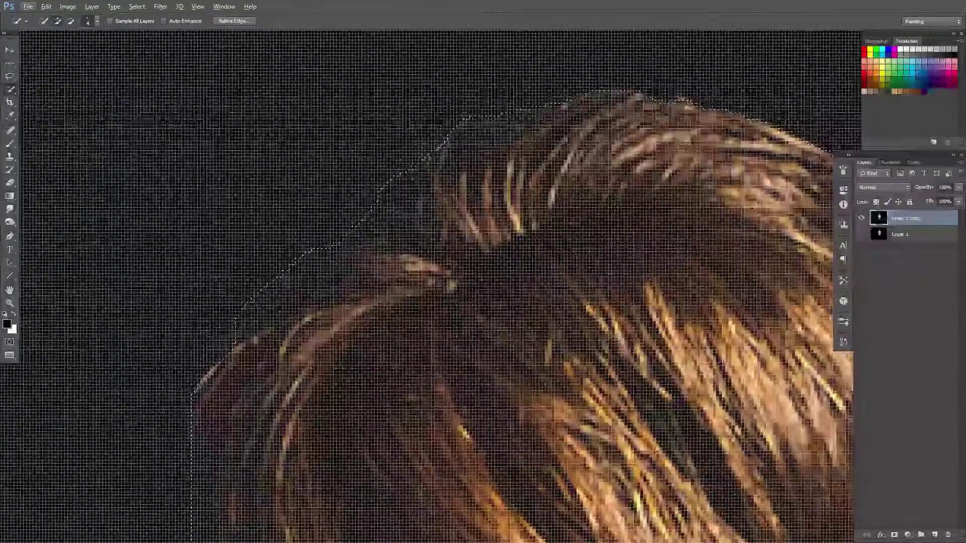
{"action": "scroll", "coordinate": [355, 204], "scroll_direction": "down", "scroll_amount": 5}
{"action": "scroll", "coordinate": [496, 420], "scroll_direction": "down", "scroll_amount": 2}
{"action": "scroll", "coordinate": [496, 420], "scroll_direction": "down", "scroll_amount": 3}
{"action": "scroll", "coordinate": [477, 192], "scroll_direction": "up", "scroll_amount": 4}
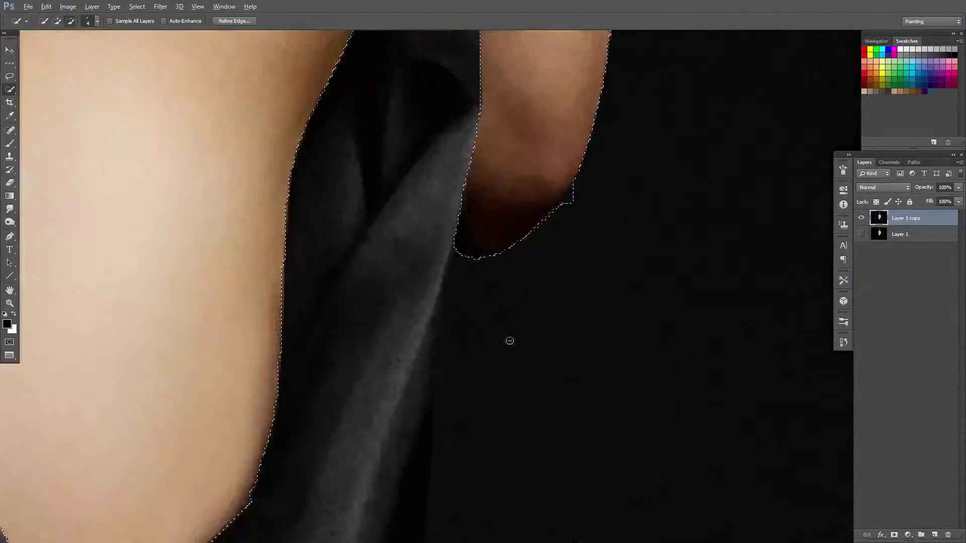
{"action": "scroll", "coordinate": [509, 339], "scroll_direction": "up", "scroll_amount": 1}
{"action": "key", "text": "ctrl+0"}
{"action": "key", "text": "ctrl+j"}
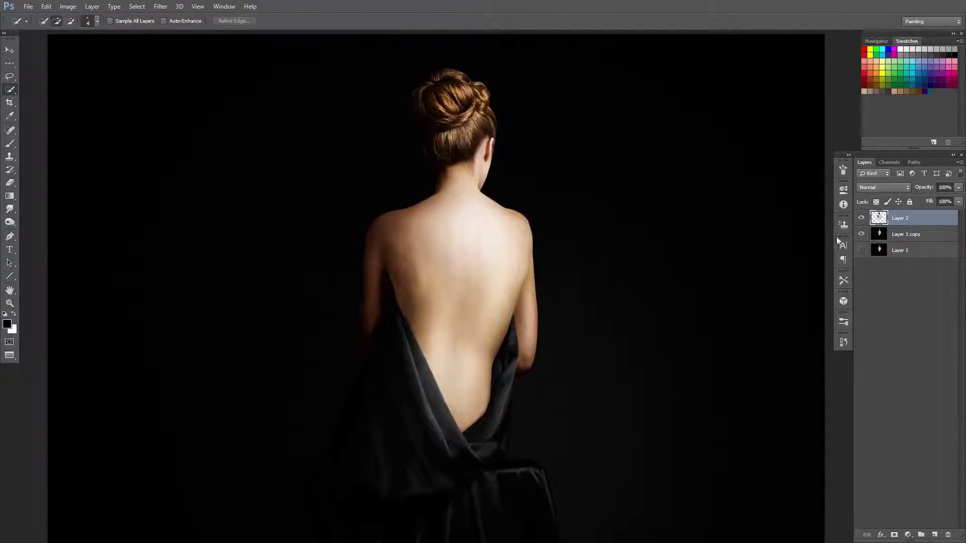
Copy the figure again from the duplicated photo layer and delete the unneeded Layer 2.
{"action": "left_click", "coordinate": [861, 234]}
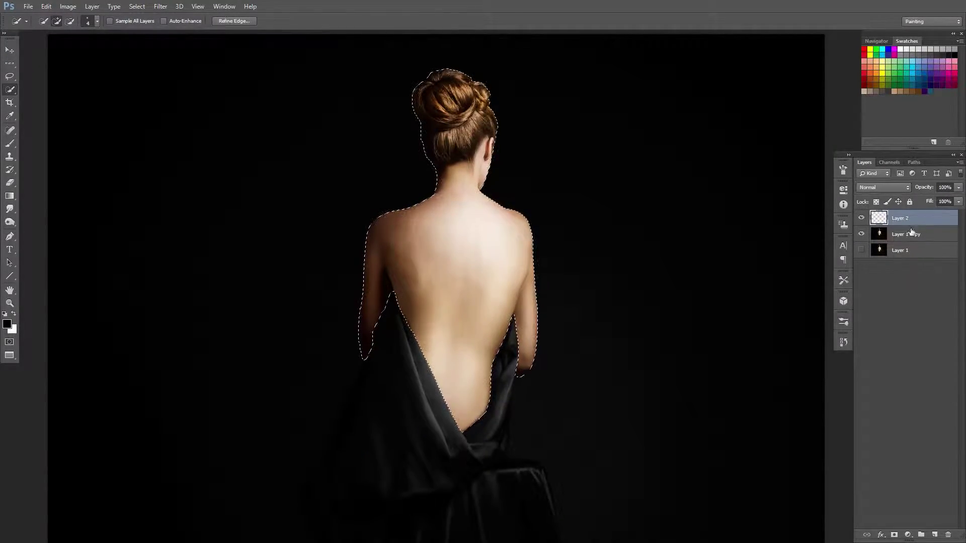
{"action": "left_click", "coordinate": [911, 231]}
{"action": "scroll", "coordinate": [387, 367], "scroll_direction": "up", "scroll_amount": 3}
{"action": "scroll", "coordinate": [388, 367], "scroll_direction": "up", "scroll_amount": 2}
{"action": "key", "text": "ctrl+j"}
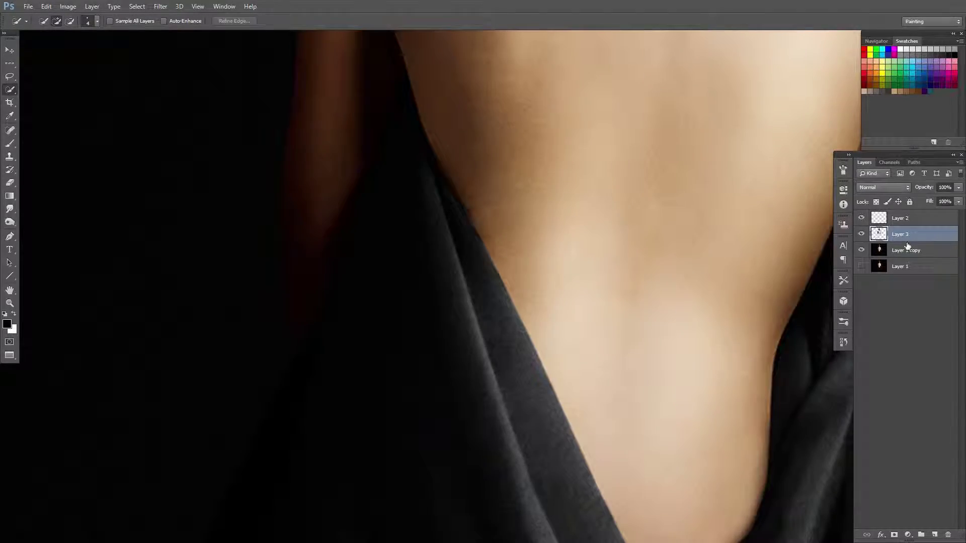
{"action": "left_click_drag", "start_coordinate": [900, 218], "coordinate": [948, 535]}
{"action": "key", "text": "ctrl+0"}
{"action": "left_click", "coordinate": [861, 218], "text": "alt"}
Reload the figure outline, add the back strip beside the drape, and copy it to a new layer.
{"action": "left_click", "coordinate": [879, 218], "text": "ctrl"}
{"action": "scroll", "coordinate": [503, 251], "scroll_direction": "up", "scroll_amount": 3}
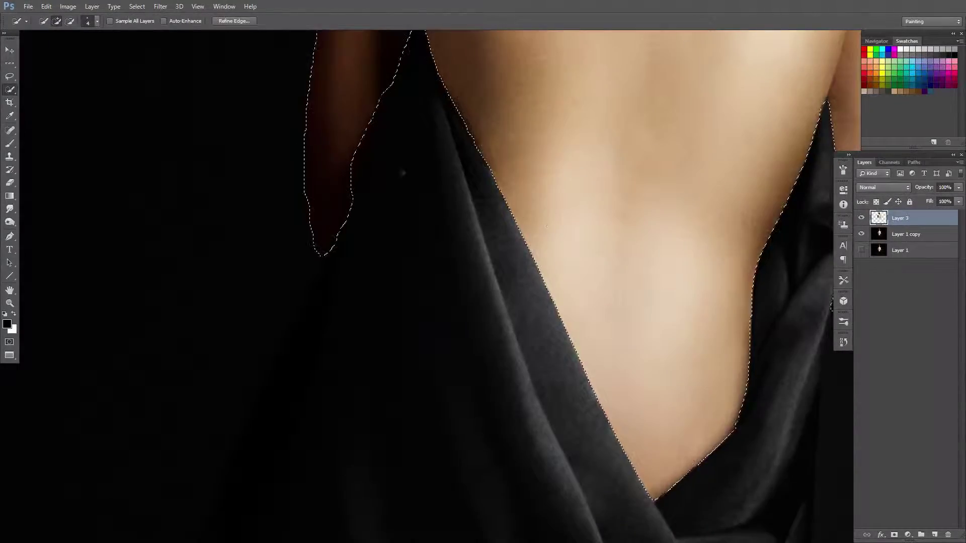
{"action": "scroll", "coordinate": [402, 173], "scroll_direction": "up", "scroll_amount": 1}
{"action": "key", "text": "alt+bracketleft"}
{"action": "scroll", "coordinate": [371, 133], "scroll_direction": "up", "scroll_amount": 1}
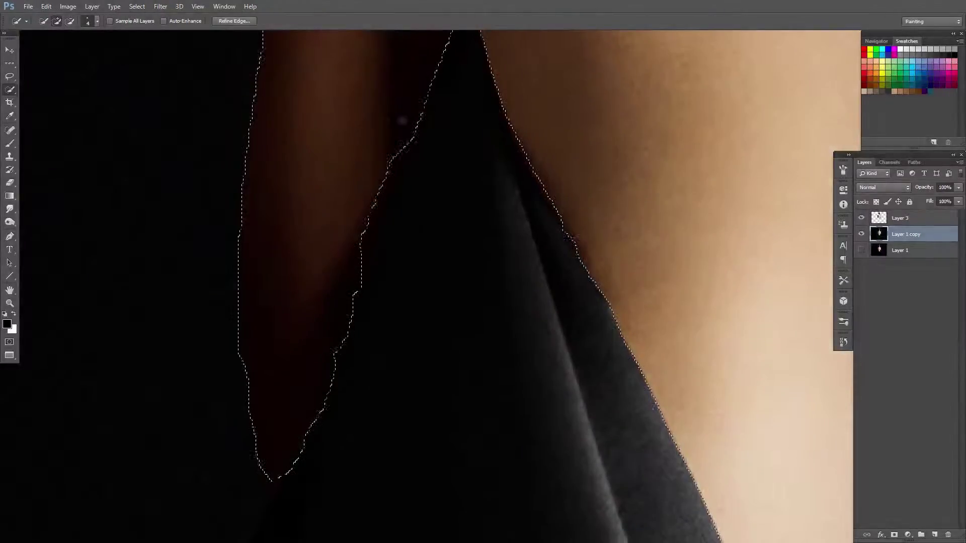
{"action": "left_click_drag", "start_coordinate": [402, 120], "coordinate": [382, 241]}
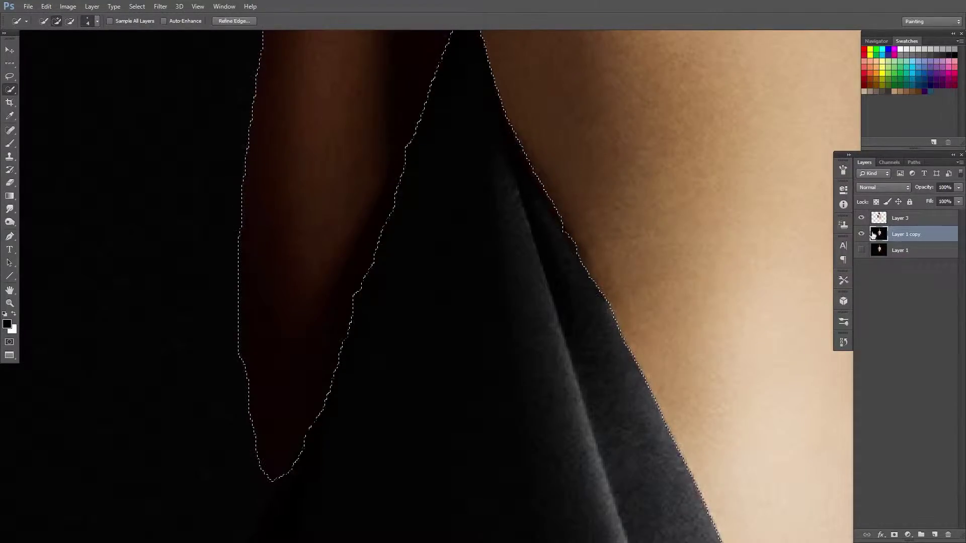
{"action": "key", "text": "ctrl+j"}
Copy the selected figure from the duplicated photo onto another layer, making Layer 4 active.
{"action": "left_click", "coordinate": [861, 218], "text": "alt"}
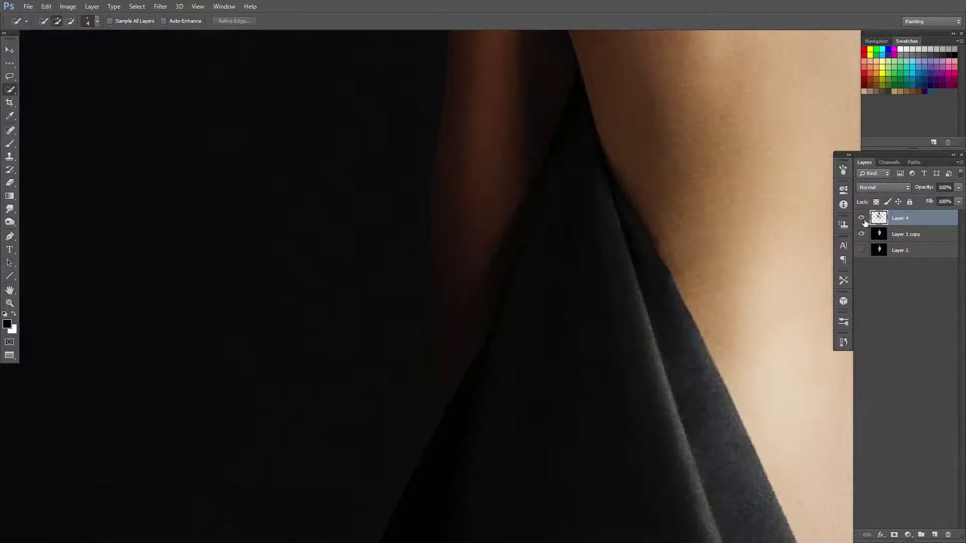
{"action": "left_click", "coordinate": [906, 234]}
{"action": "scroll", "coordinate": [432, 282], "scroll_direction": "down", "scroll_amount": 3}
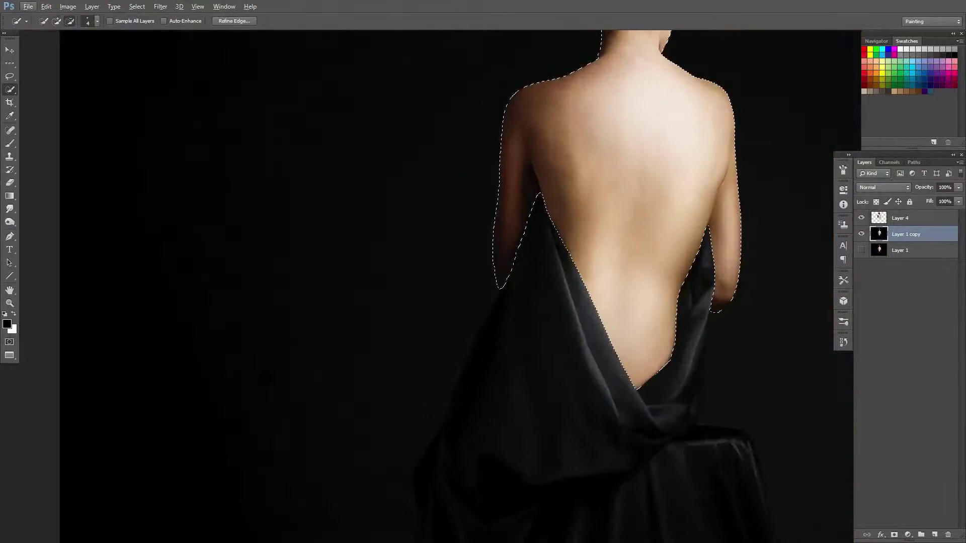
{"action": "key", "text": "ctrl+0"}
{"action": "key", "text": "ctrl+j"}
{"action": "left_click", "coordinate": [861, 234], "text": "alt"}
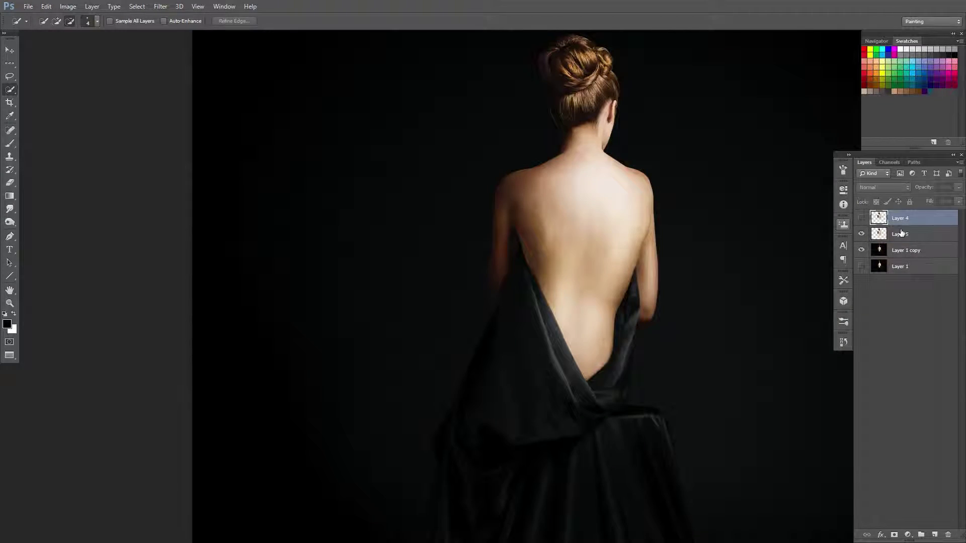
Expand the figure selection by 5 px and Content-Aware Fill it with the dark backdrop.
{"action": "left_click", "coordinate": [861, 218]}
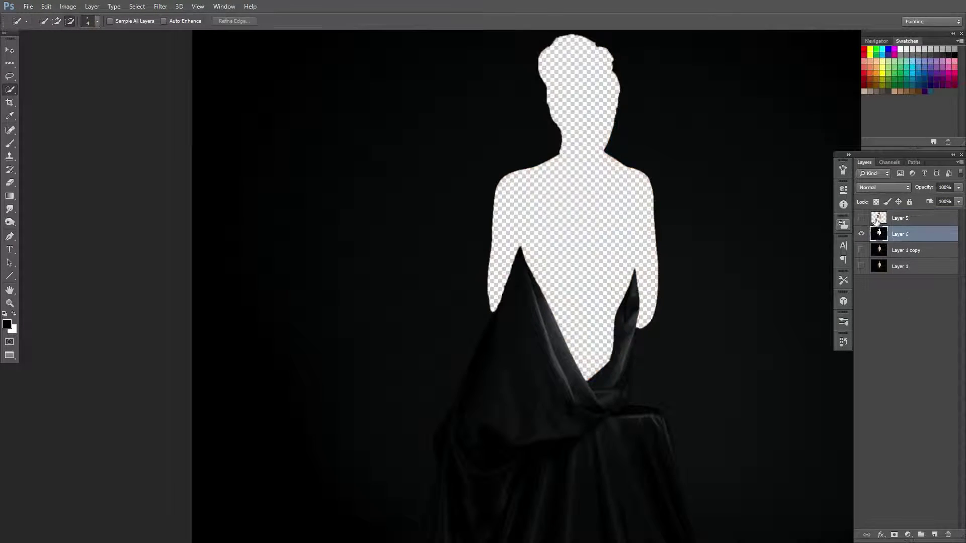
{"action": "left_click", "coordinate": [136, 6]}
{"action": "left_click", "coordinate": [262, 160]}
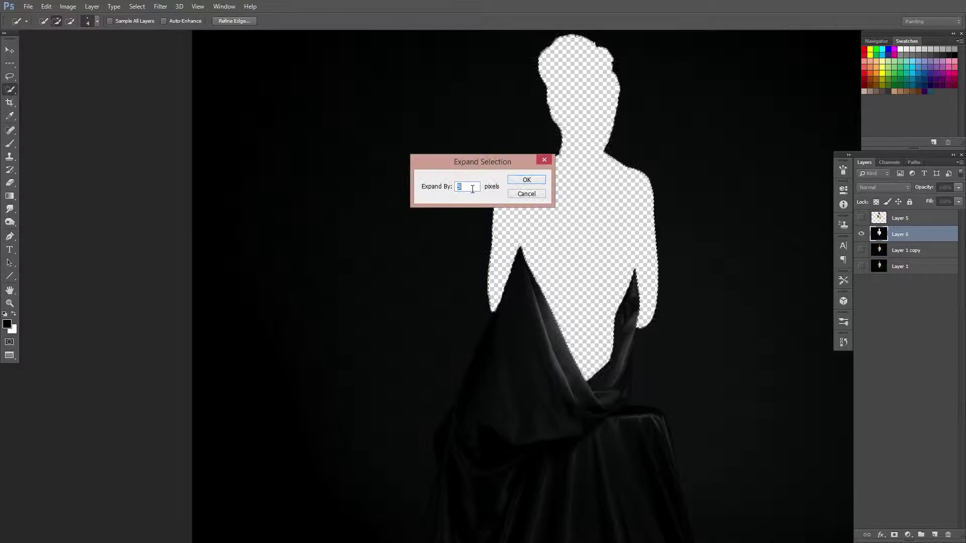
{"action": "key", "text": "Return"}
{"action": "key", "text": "shift+F5"}
{"action": "key", "text": "Return"}
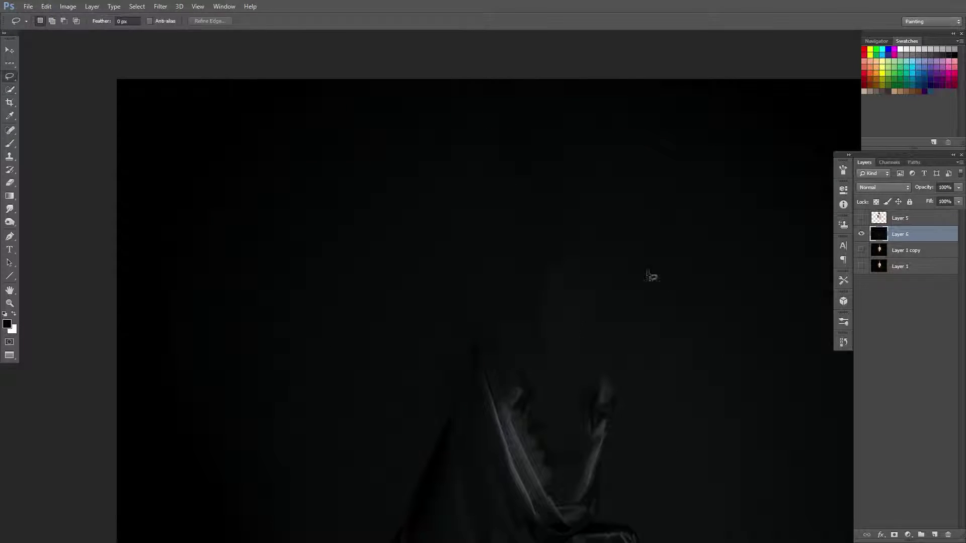
Lasso the area around the head and Content-Aware Fill it as well.
{"action": "left_click_drag", "start_coordinate": [699, 304], "coordinate": [700, 302]}
{"action": "key", "text": "shift+F5"}
{"action": "key", "text": "Return"}
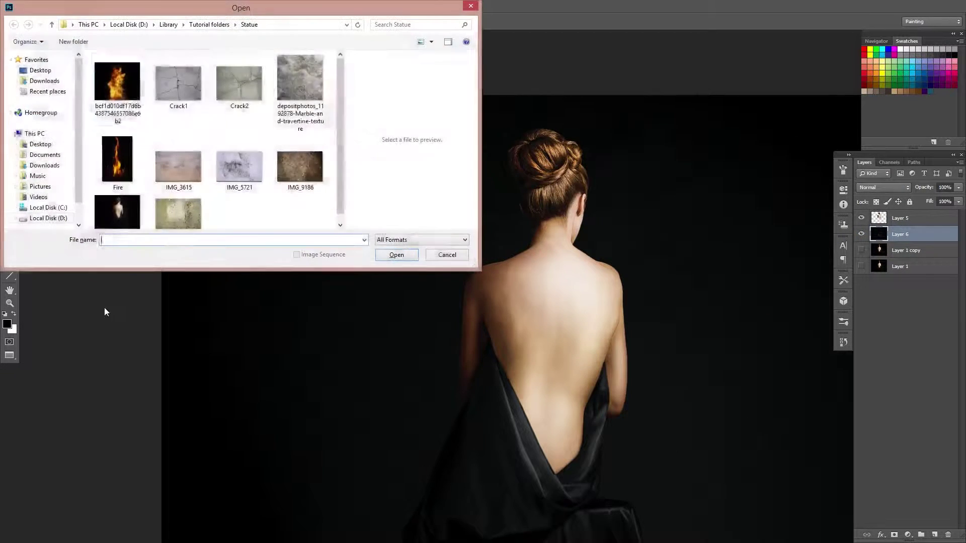
Bring in the stone texture, scale it to about 60%, and set it to full opacity.
{"action": "left_click", "coordinate": [178, 203]}
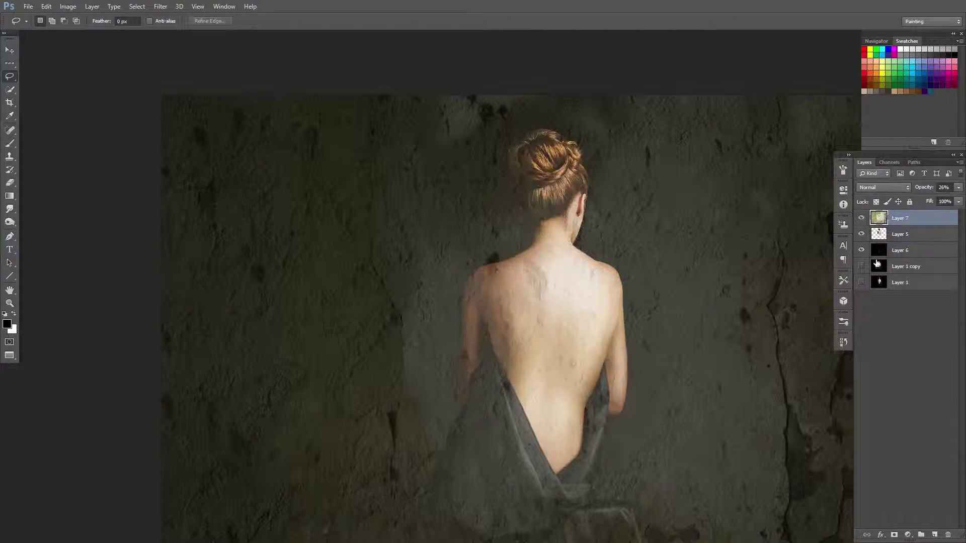
{"action": "key", "text": "ctrl+t"}
{"action": "key", "text": "ctrl+minus"}
{"action": "left_click_drag", "start_coordinate": [597, 315], "coordinate": [584, 299]}
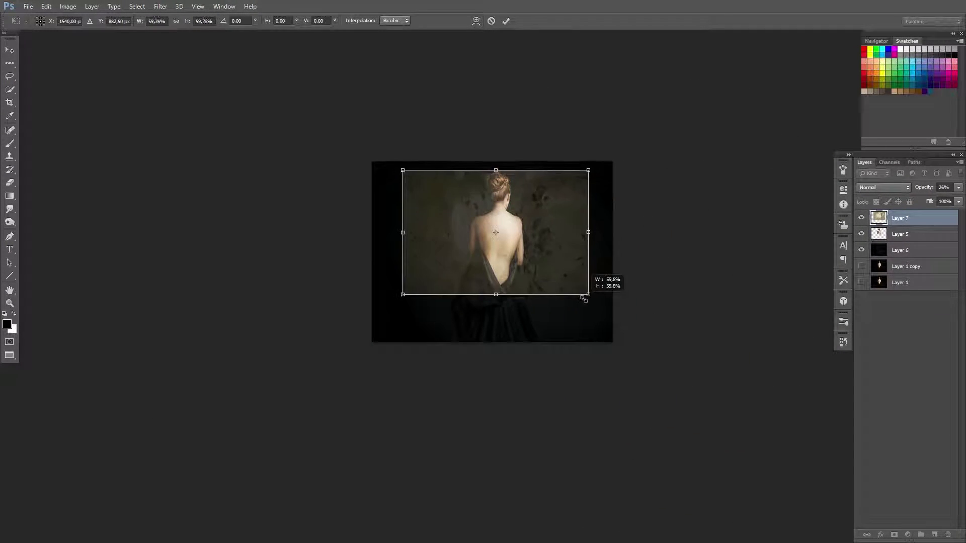
{"action": "key", "text": "Return"}
{"action": "left_click_drag", "start_coordinate": [958, 187], "coordinate": [961, 202]}
Clip the stone texture to the figure layer and set its blend mode to Linear Burn.
{"action": "right_click", "coordinate": [960, 234]}
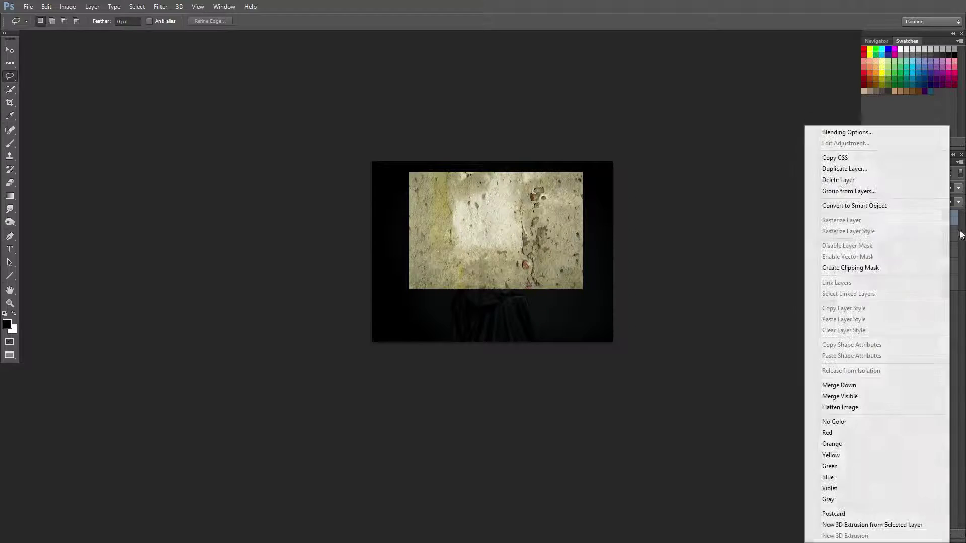
{"action": "left_click", "coordinate": [850, 268]}
{"action": "left_click", "coordinate": [928, 235]}
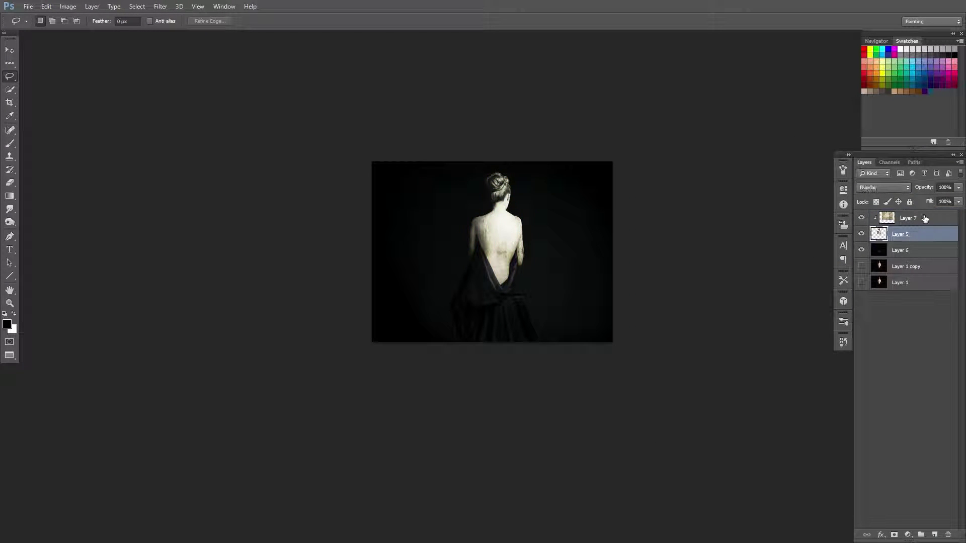
{"action": "left_click", "coordinate": [924, 217]}
{"action": "key", "text": "ctrl+0"}
{"action": "left_click", "coordinate": [883, 188]}
{"action": "left_click", "coordinate": [884, 250]}
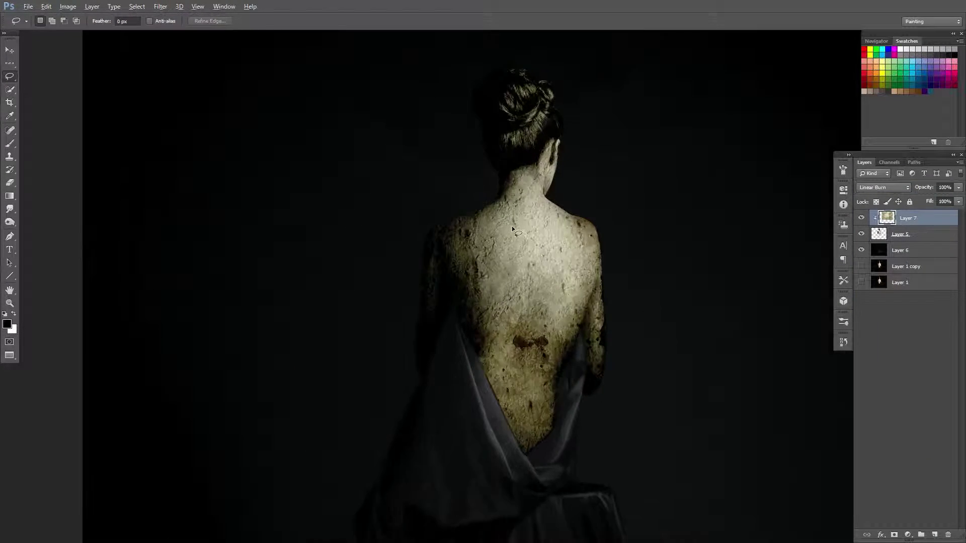
Add a layer mask to texture Layer 7 and zoom in on the head and back.
{"action": "key", "text": "ctrl+plus"}
{"action": "left_click", "coordinate": [894, 535]}
{"action": "key", "text": "b"}
{"action": "key", "text": "ctrl+plus"}
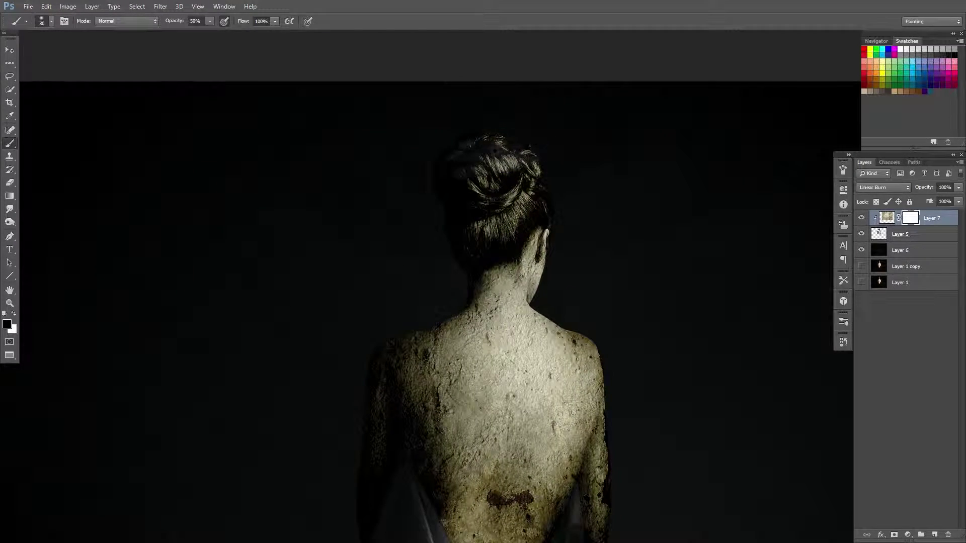
Mask the stone texture off the lower hair at full brush opacity, then pick a soft round brush.
{"action": "right_click", "coordinate": [639, 214]}
{"action": "double_click", "coordinate": [787, 341]}
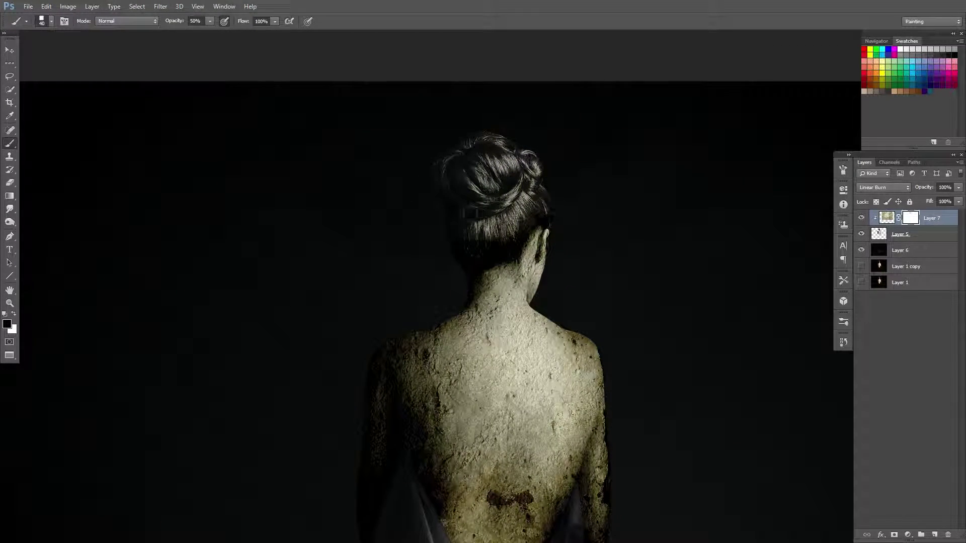
{"action": "key", "text": "ctrl+plus"}
{"action": "key", "text": "0"}
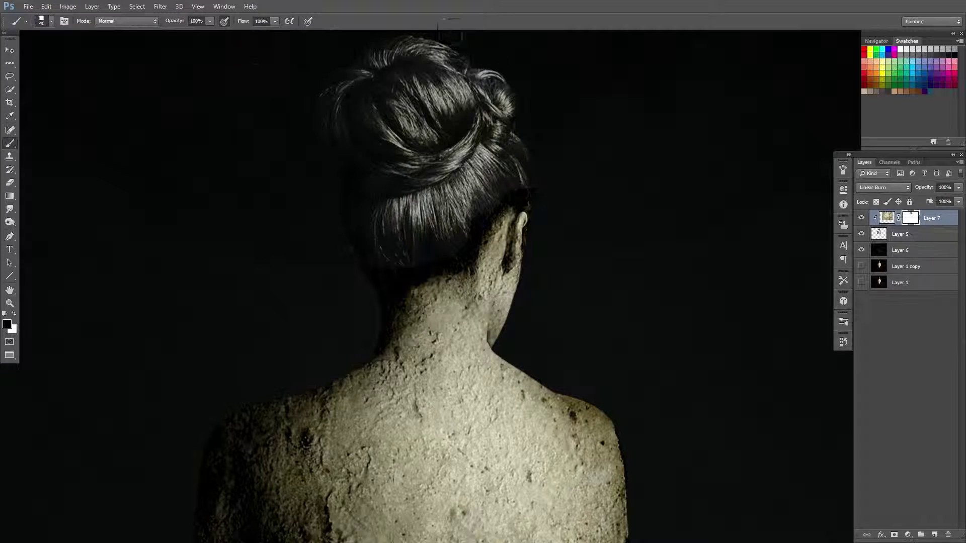
{"action": "left_click_drag", "start_coordinate": [523, 196], "coordinate": [397, 186]}
{"action": "right_click", "coordinate": [443, 141]}
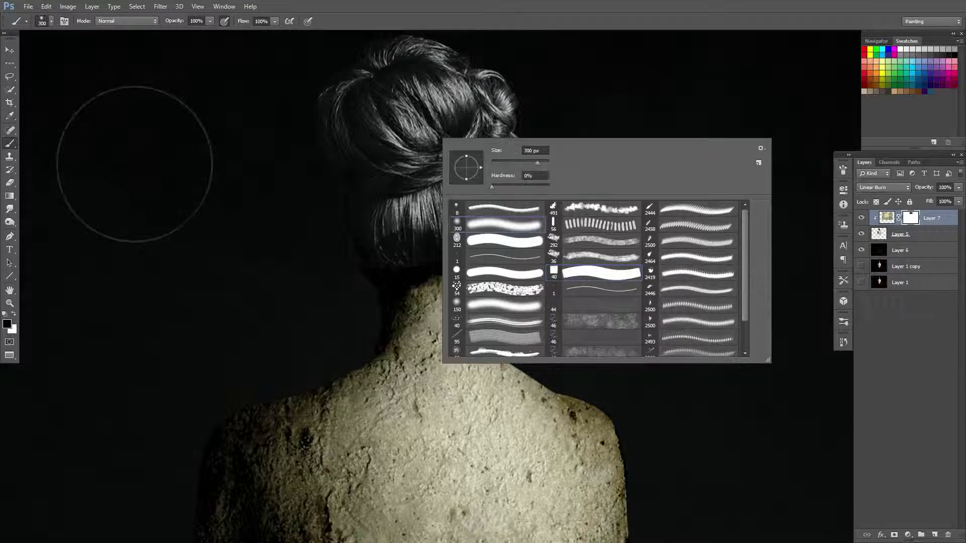
{"action": "double_click", "coordinate": [463, 226]}
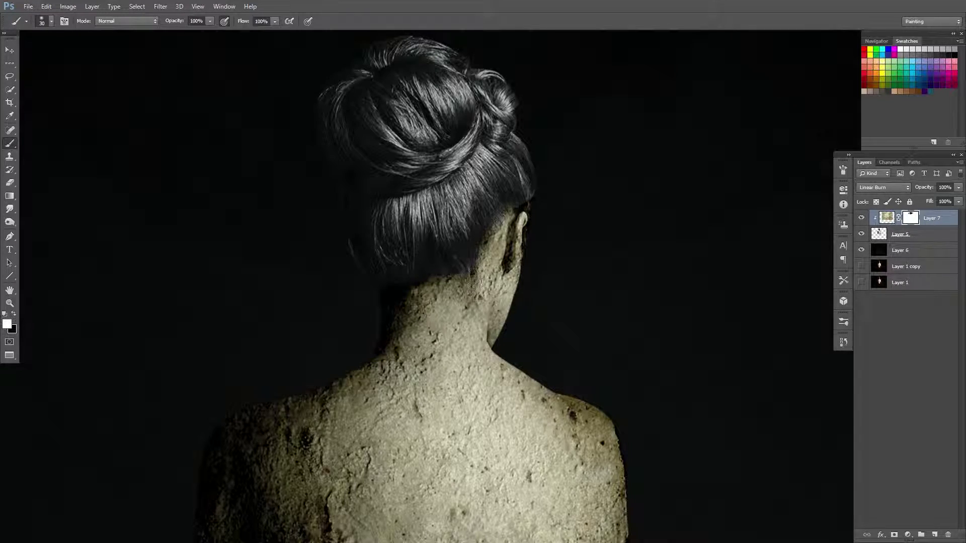
Refine Layer 7's mask over the hair and ear with a soft brush at about 37% opacity.
{"action": "scroll", "coordinate": [491, 242], "scroll_direction": "up", "scroll_amount": 2}
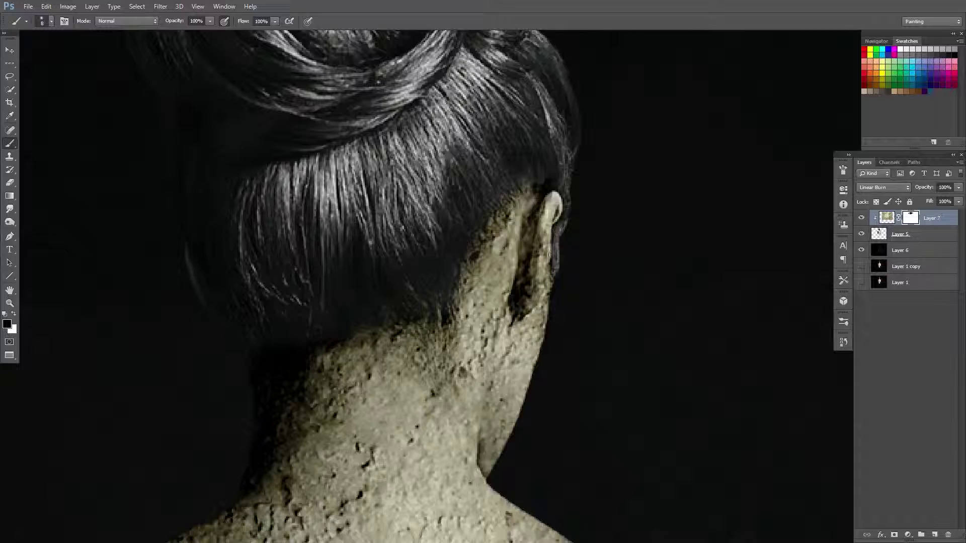
{"action": "scroll", "coordinate": [525, 169], "scroll_direction": "up", "scroll_amount": 2}
{"action": "key", "text": "x"}
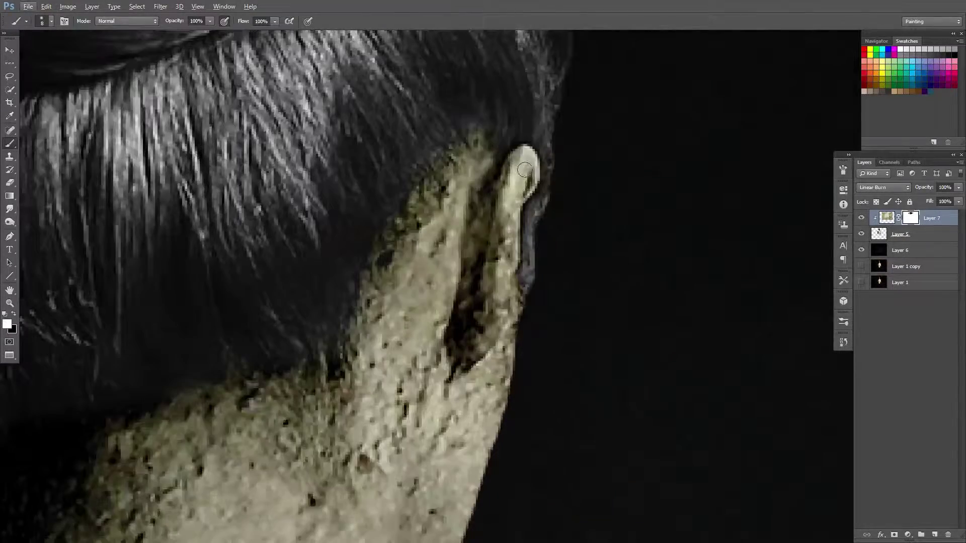
{"action": "key", "text": "ctrl+0"}
{"action": "scroll", "coordinate": [613, 390], "scroll_direction": "up", "scroll_amount": 2}
{"action": "key", "text": "x"}
{"action": "left_click_drag", "start_coordinate": [210, 21], "coordinate": [177, 34]}
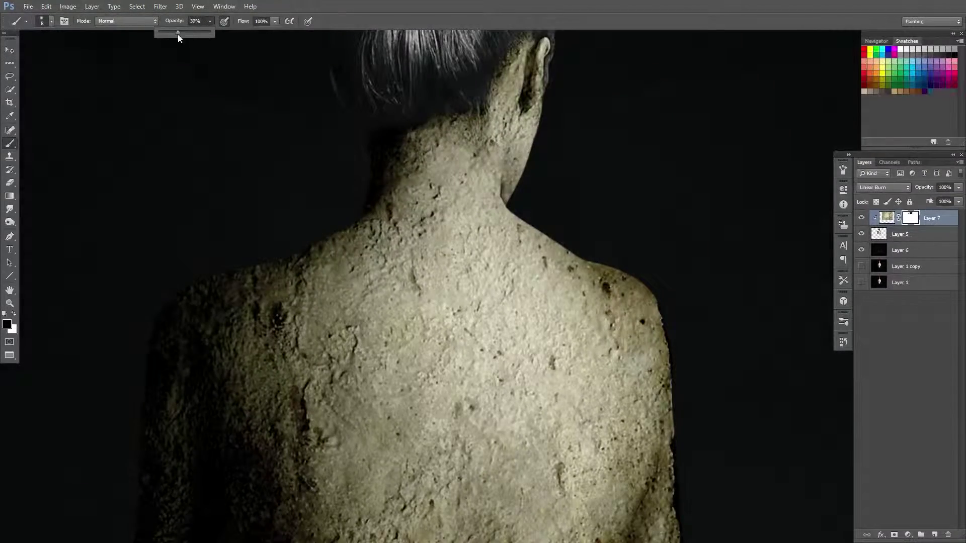
{"action": "key", "text": "super+space"}
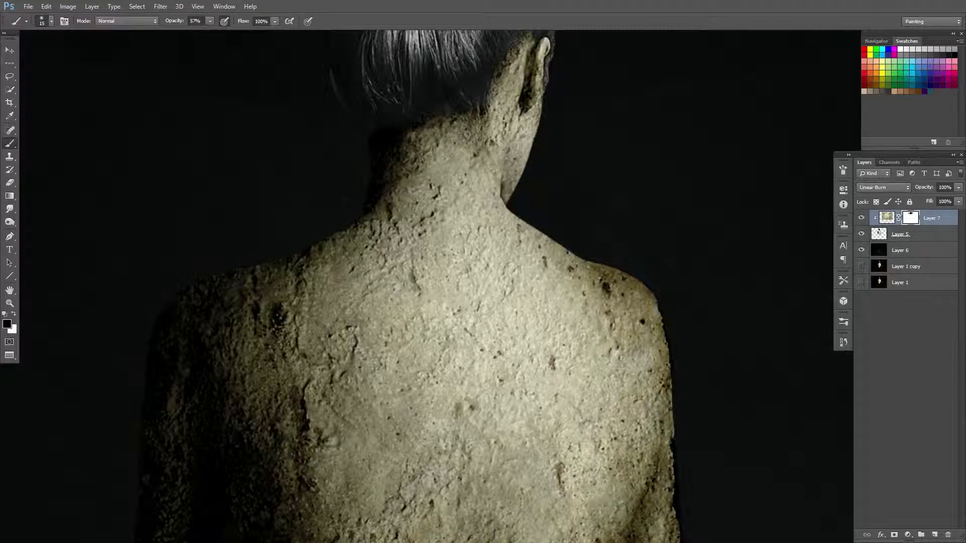
{"action": "key", "text": "x"}
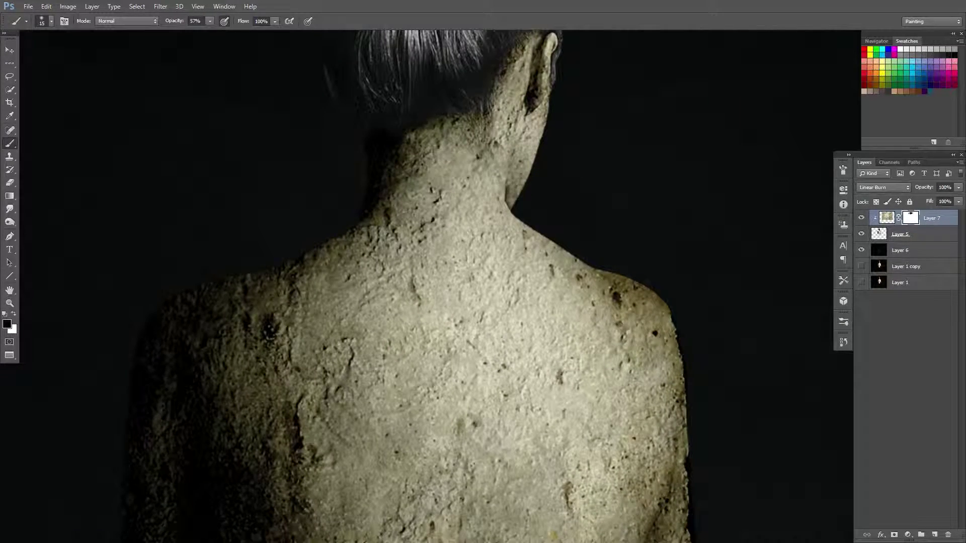
{"action": "scroll", "coordinate": [605, 230], "scroll_direction": "down", "scroll_amount": 3}
Open the brown stony texture image and paste it into the figure document.
{"action": "key", "text": "ctrl+o"}
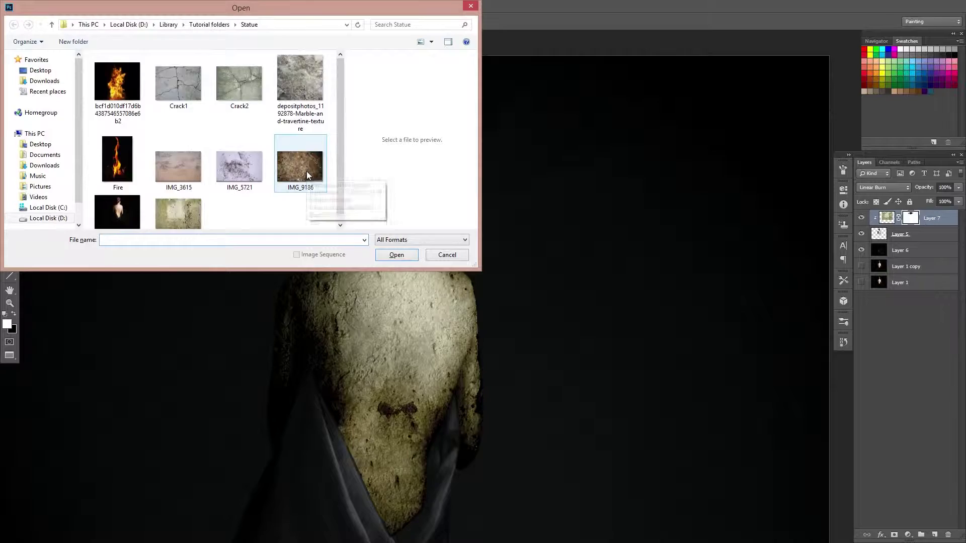
{"action": "double_click", "coordinate": [306, 171]}
{"action": "key", "text": "ctrl+c"}
{"action": "key", "text": "ctrl+v"}
{"action": "key", "text": "ctrl+t"}
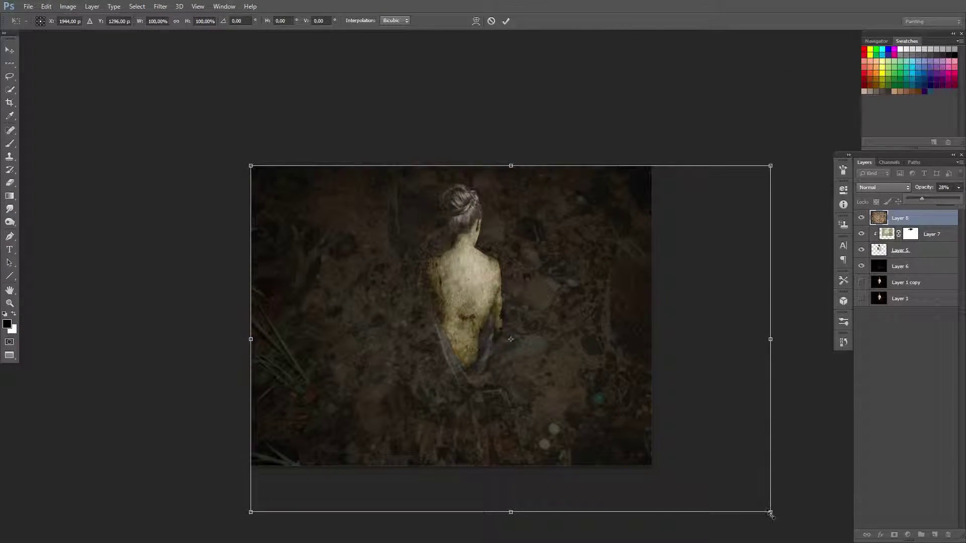
Shrink, move and rotate the pasted stones texture up onto the head.
{"action": "left_click_drag", "start_coordinate": [770, 511], "coordinate": [548, 352]}
{"action": "left_click_drag", "start_coordinate": [510, 327], "coordinate": [459, 192]}
{"action": "left_click_drag", "start_coordinate": [545, 194], "coordinate": [541, 166]}
{"action": "key", "text": "ctrl+plus"}
{"action": "key", "text": "ctrl+plus"}
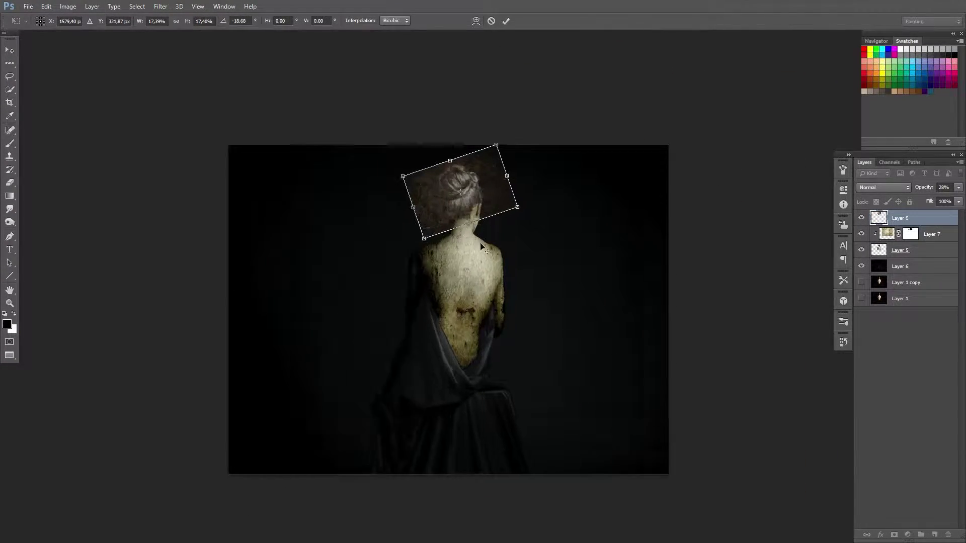
Warp the stones texture around the hair bun and commit it.
{"action": "left_click", "coordinate": [475, 21]}
{"action": "left_click_drag", "start_coordinate": [537, 113], "coordinate": [499, 137]}
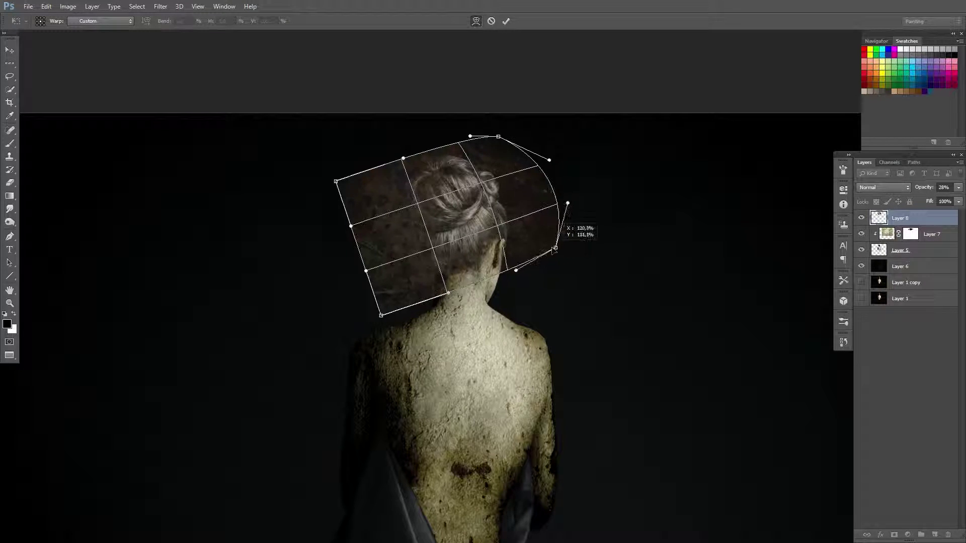
{"action": "left_click_drag", "start_coordinate": [583, 247], "coordinate": [518, 261]}
{"action": "left_click_drag", "start_coordinate": [549, 160], "coordinate": [517, 189]}
{"action": "left_click_drag", "start_coordinate": [336, 181], "coordinate": [391, 186]}
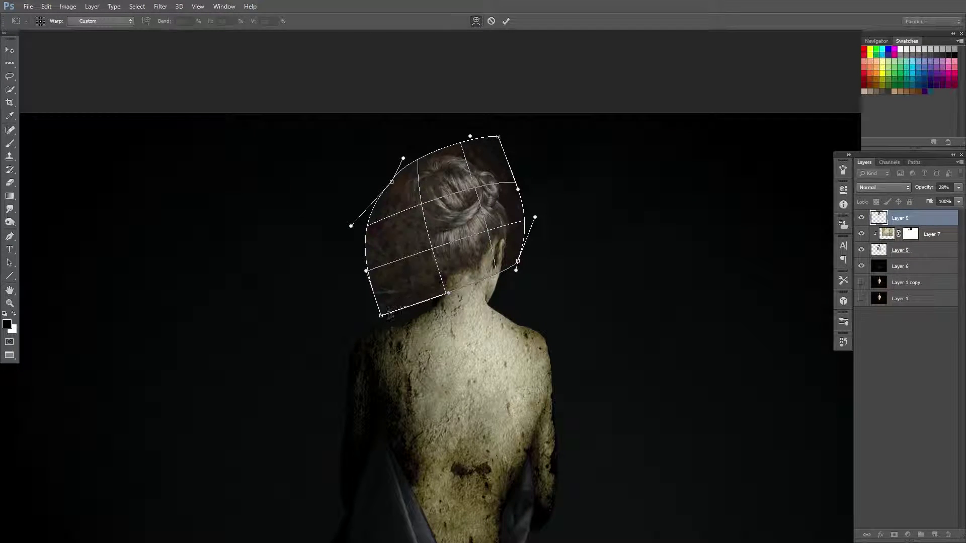
{"action": "left_click_drag", "start_coordinate": [382, 316], "coordinate": [385, 274]}
{"action": "key", "text": "Return"}
Set the stones layer to 100% Overlay, clip it to Layer 7, and paint on its new mask.
{"action": "key", "text": "b"}
{"action": "left_click_drag", "start_coordinate": [925, 201], "coordinate": [964, 200]}
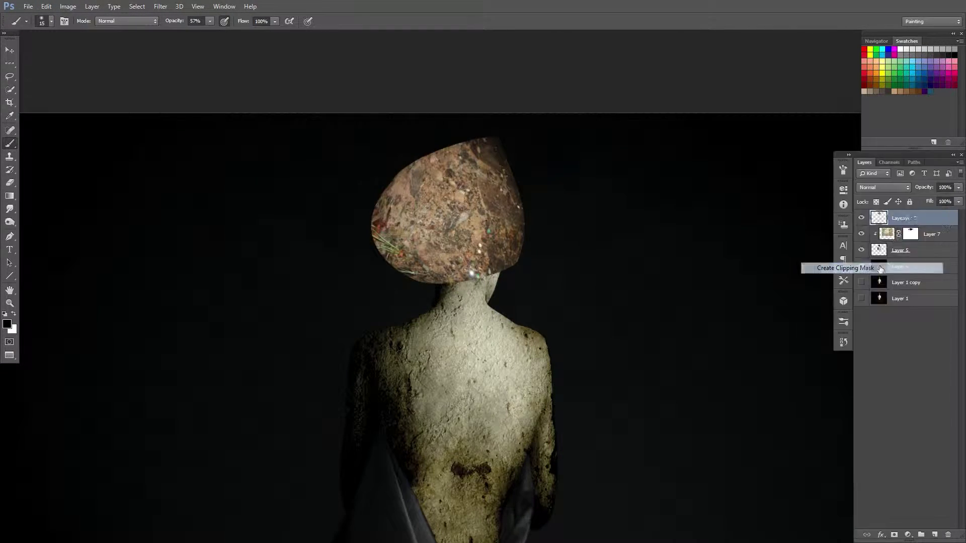
{"action": "key", "text": "ctrl+alt+g"}
{"action": "left_click", "coordinate": [883, 187]}
{"action": "left_click", "coordinate": [885, 317]}
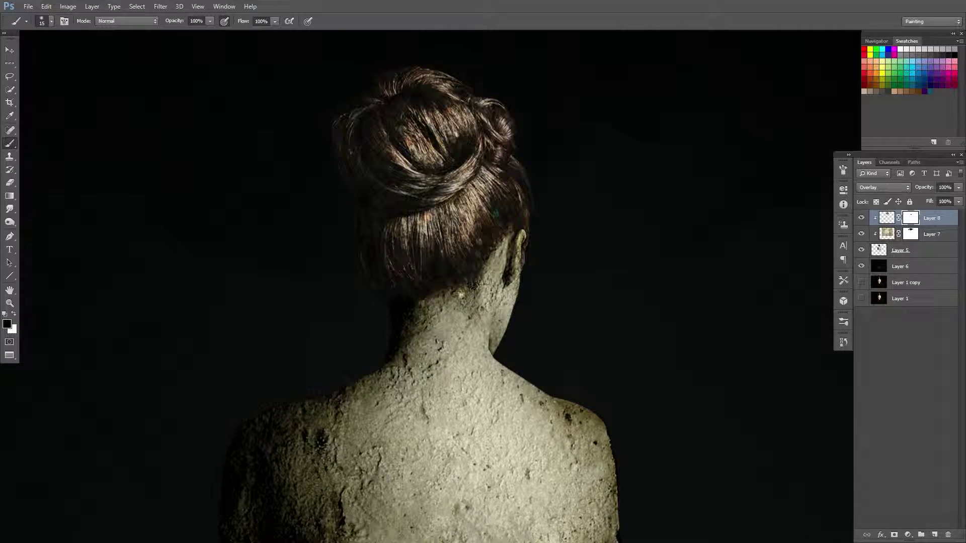
{"action": "key", "text": "x"}
{"action": "scroll", "coordinate": [533, 244], "scroll_direction": "up", "scroll_amount": 3}
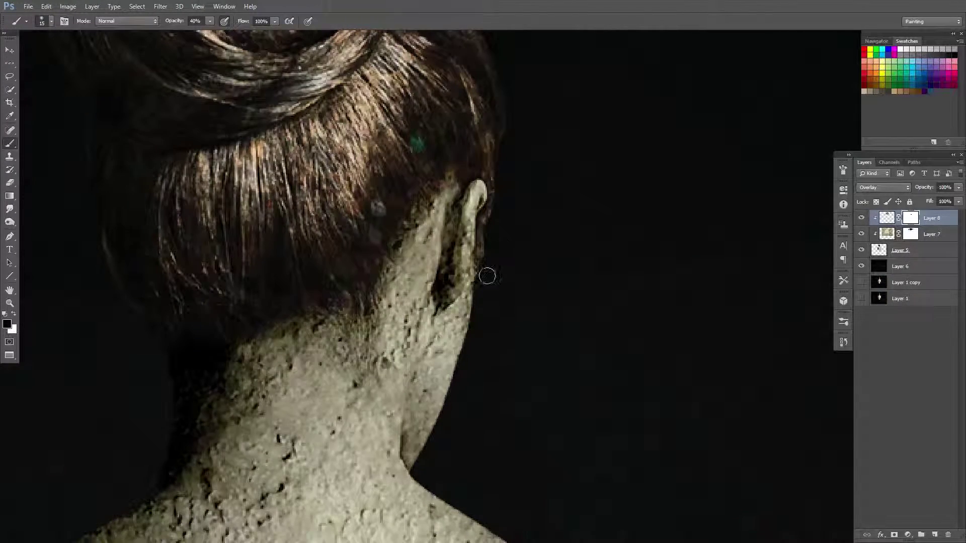
{"action": "key", "text": "ctrl+0"}
Apply Levels on the Red channel, boosting highlights and setting the dark point to 47.
{"action": "key", "text": "ctrl+l"}
{"action": "key", "text": "alt+3"}
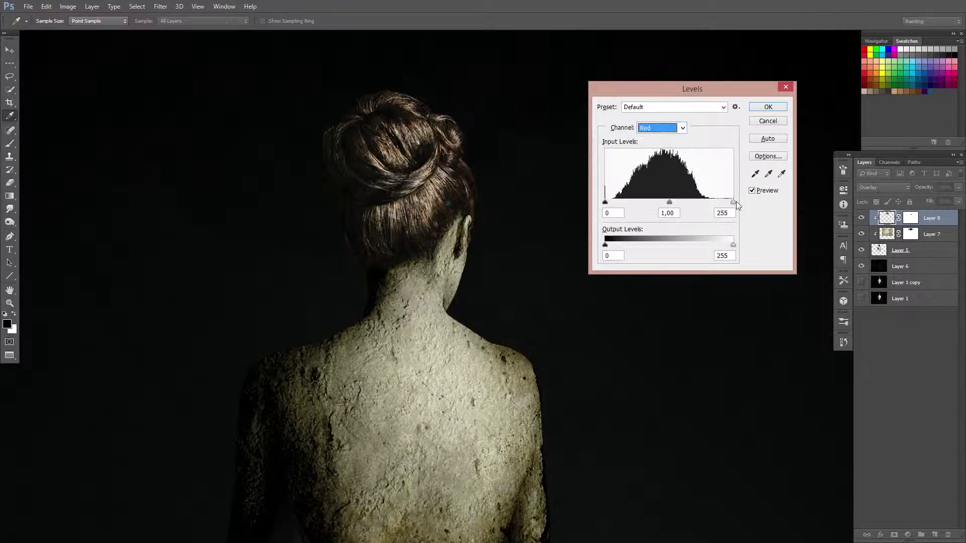
{"action": "left_click_drag", "start_coordinate": [733, 202], "coordinate": [706, 202]}
{"action": "left_click_drag", "start_coordinate": [604, 202], "coordinate": [628, 201]}
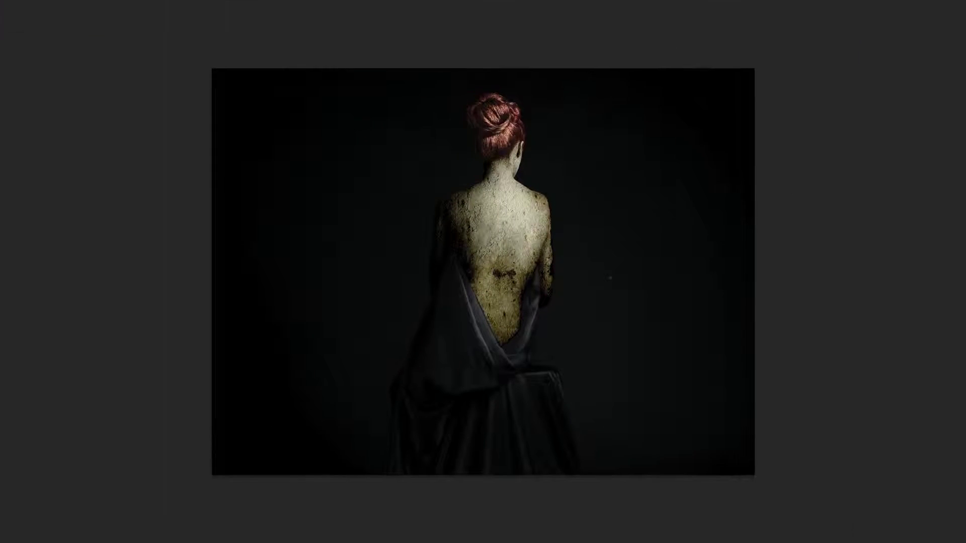
Bring in the Crack2 texture, shrink it to about half and rotate it across the back.
{"action": "key", "text": "ctrl+o"}
{"action": "double_click", "coordinate": [237, 87]}
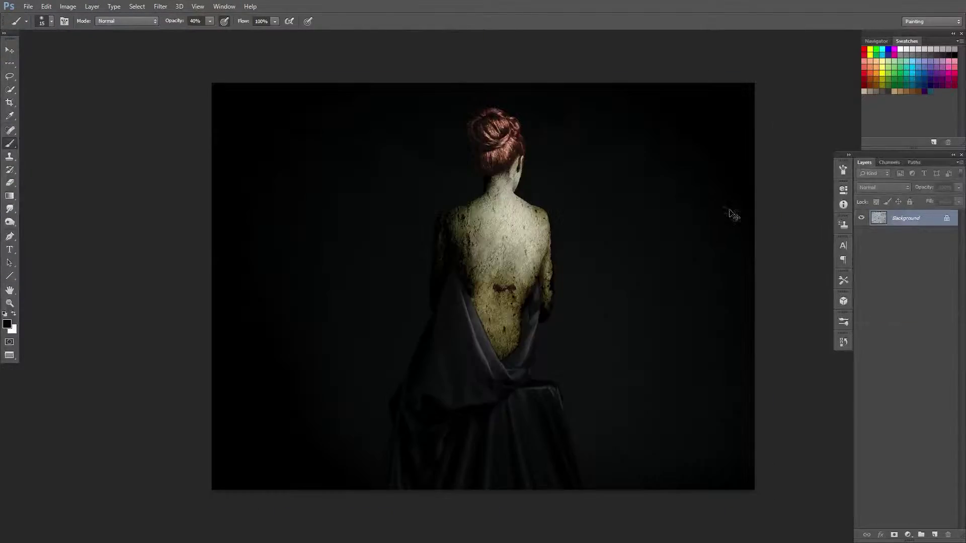
{"action": "mouse_move", "coordinate": [690, 132]}
{"action": "left_mouse_down"}
{"action": "mouse_move", "coordinate": [591, 204]}
{"action": "mouse_move", "coordinate": [524, 212]}
{"action": "left_mouse_up"}
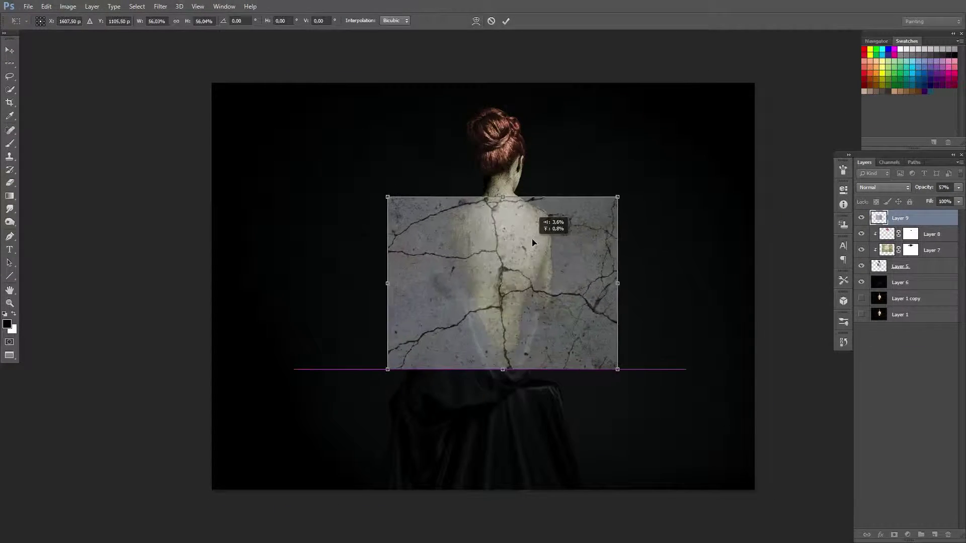
{"action": "left_click_drag", "start_coordinate": [603, 191], "coordinate": [563, 260]}
Warp the crack texture to curve around the back and shoulders.
{"action": "left_click", "coordinate": [475, 21]}
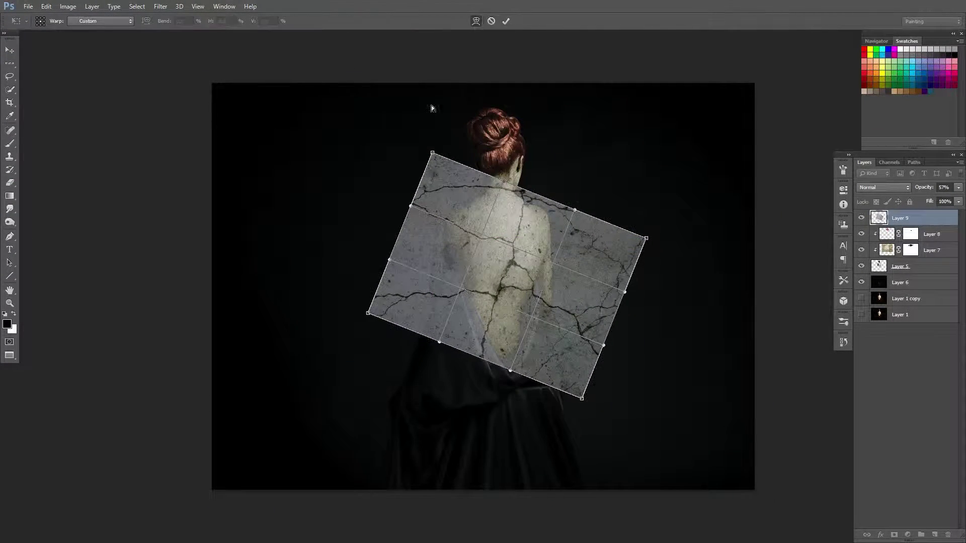
{"action": "left_click_drag", "start_coordinate": [432, 153], "coordinate": [467, 185]}
{"action": "left_click_drag", "start_coordinate": [368, 312], "coordinate": [421, 297]}
{"action": "left_click_drag", "start_coordinate": [582, 398], "coordinate": [526, 373]}
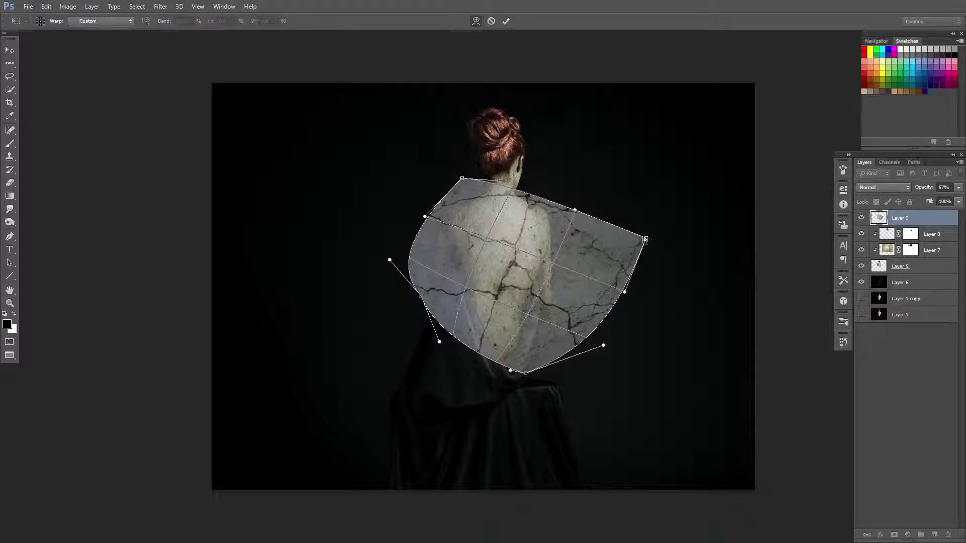
{"action": "left_click_drag", "start_coordinate": [646, 238], "coordinate": [585, 235]}
{"action": "mouse_move", "coordinate": [624, 292]}
{"action": "left_mouse_down"}
{"action": "mouse_move", "coordinate": [578, 313]}
{"action": "mouse_move", "coordinate": [606, 345]}
{"action": "mouse_move", "coordinate": [605, 273]}
{"action": "left_mouse_up"}
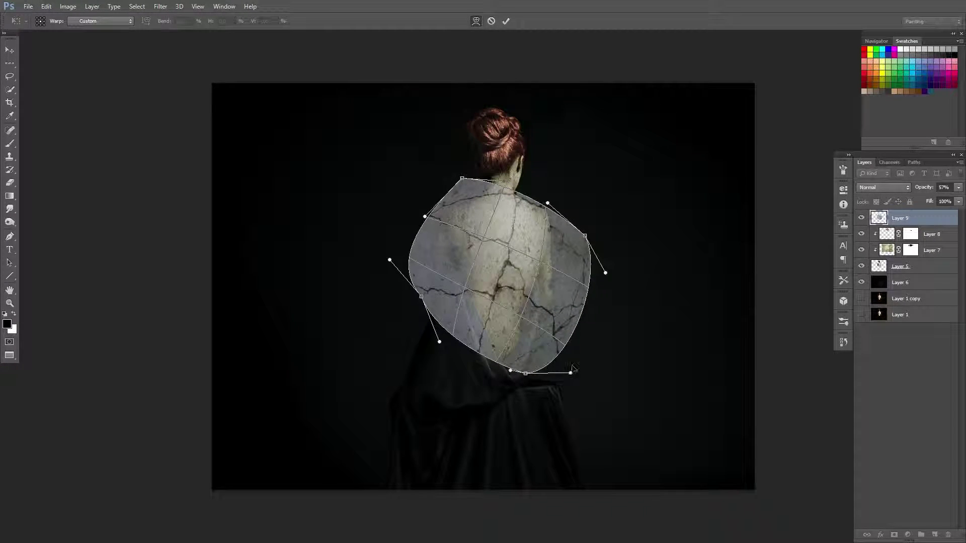
{"action": "key", "text": "Return"}
Set the crack layer to 100% opacity, clip it to the body, and blend it with Overlay.
{"action": "key", "text": "b"}
{"action": "left_click_drag", "start_coordinate": [958, 187], "coordinate": [945, 221]}
{"action": "right_click", "coordinate": [944, 221]}
{"action": "left_click", "coordinate": [898, 174]}
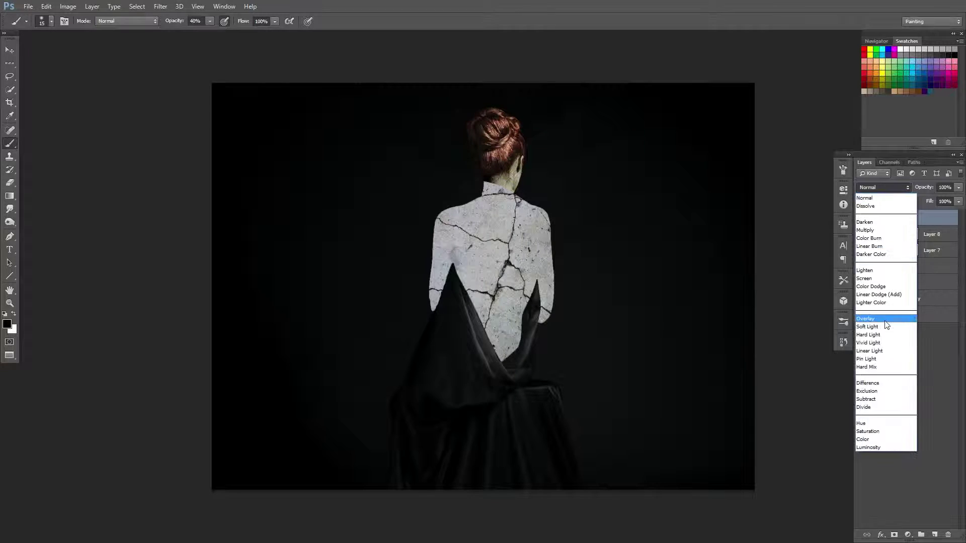
{"action": "left_click", "coordinate": [880, 319]}
Darken the crack texture with Levels by raising its black point, then add a layer mask.
{"action": "key", "text": "ctrl+l"}
{"action": "left_click_drag", "start_coordinate": [605, 202], "coordinate": [666, 202]}
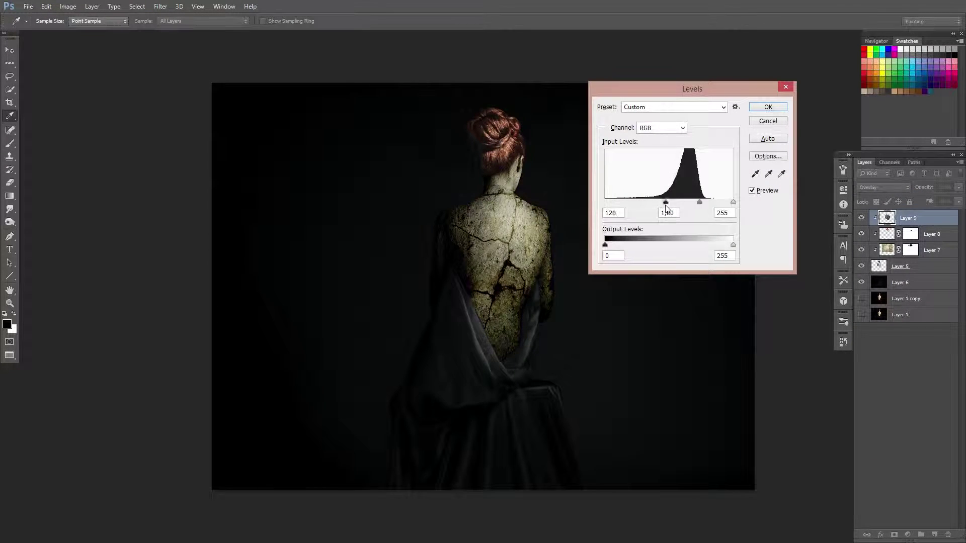
{"action": "left_click_drag", "start_coordinate": [614, 246], "coordinate": [605, 245]}
{"action": "left_click_drag", "start_coordinate": [697, 201], "coordinate": [692, 202]}
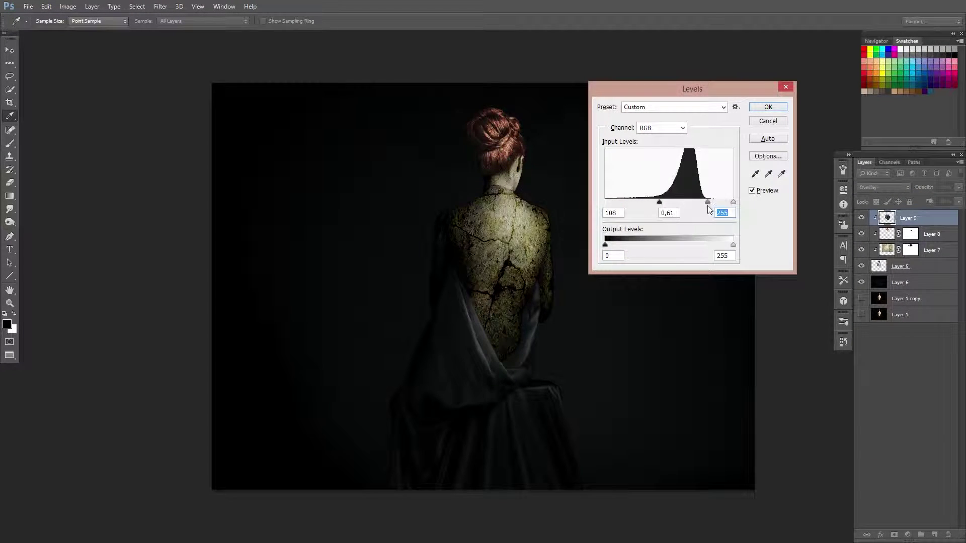
{"action": "key", "text": "Return"}
{"action": "left_click", "coordinate": [893, 535]}
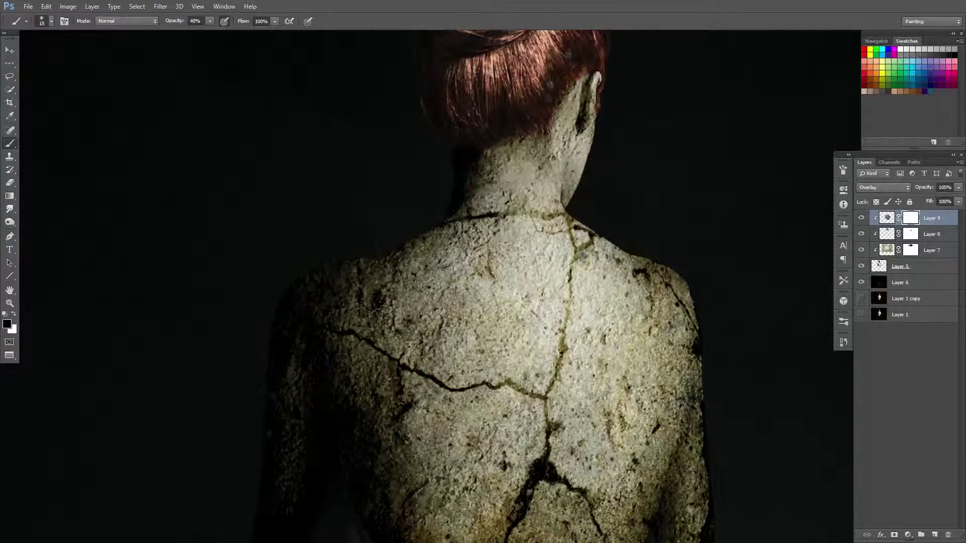
{"action": "key", "text": "ctrl+minus"}
{"action": "key", "text": "ctrl+minus"}
{"action": "key", "text": "ctrl+minus"}
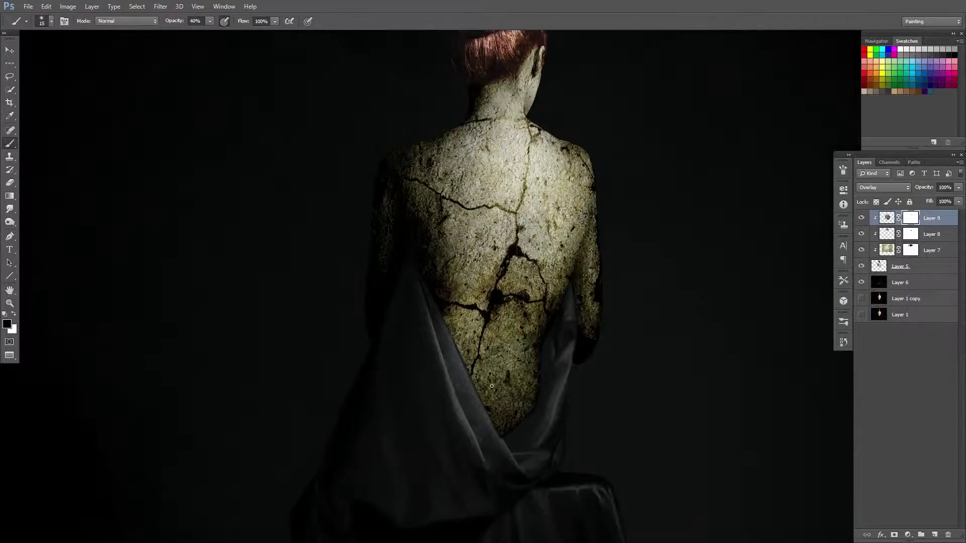
Clean up the edges of Layer 5, the body cutout, with Refine Edge.
{"action": "key", "text": "z"}
{"action": "left_click", "coordinate": [492, 386], "text": "alt"}
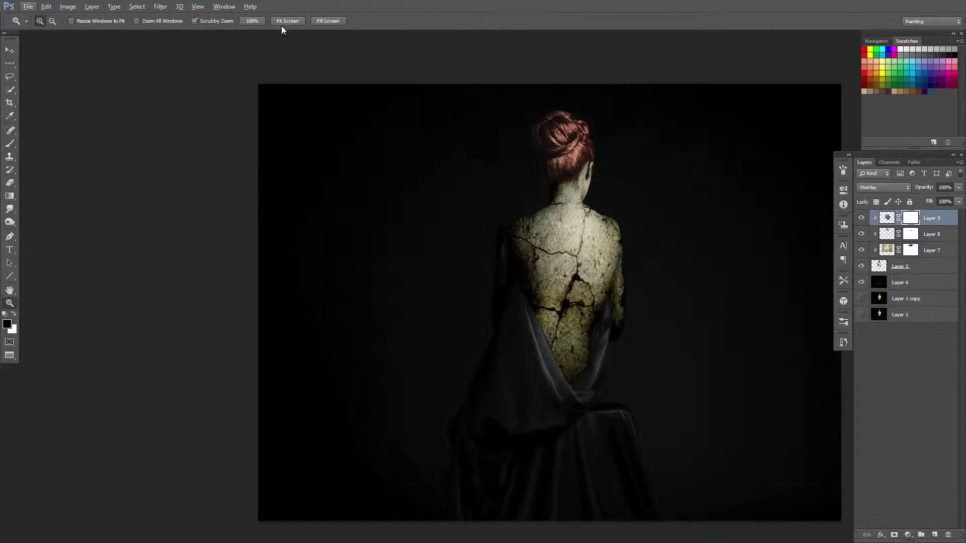
{"action": "left_click", "coordinate": [444, 130]}
{"action": "left_click", "coordinate": [901, 266]}
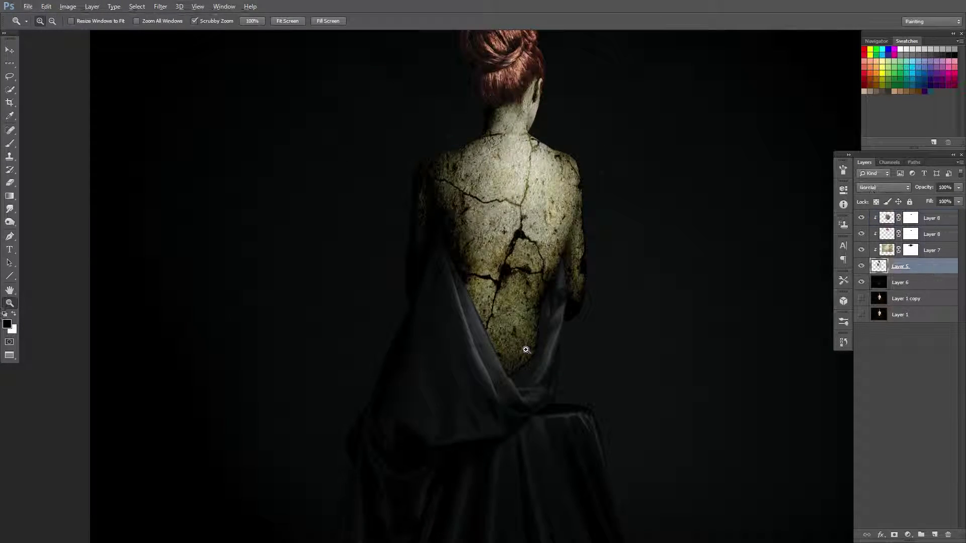
{"action": "left_click", "coordinate": [161, 6]}
{"action": "left_click", "coordinate": [171, 114]}
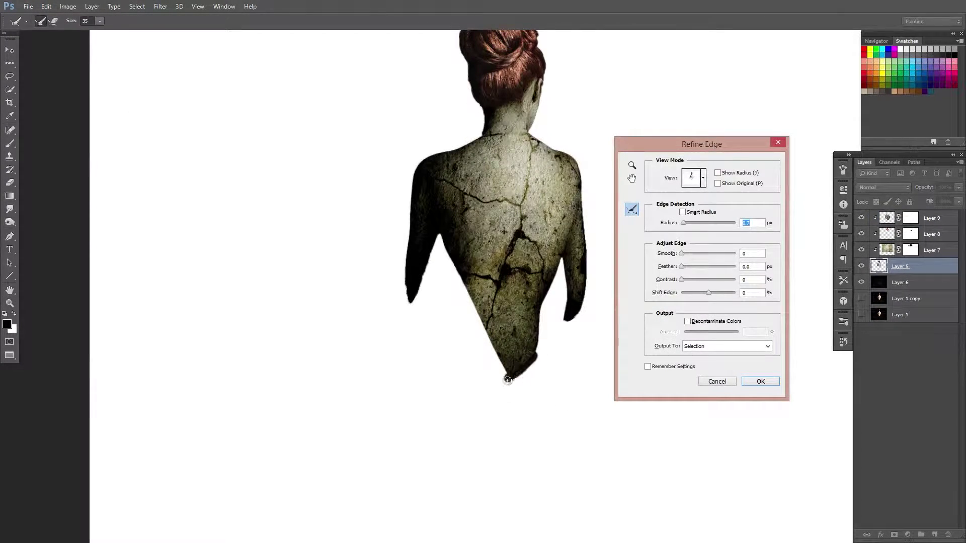
{"action": "left_click", "coordinate": [770, 379]}
Group the stone layers into Group 1 and darken it with a clipped Curves adjustment.
{"action": "left_click", "coordinate": [616, 368], "text": "alt"}
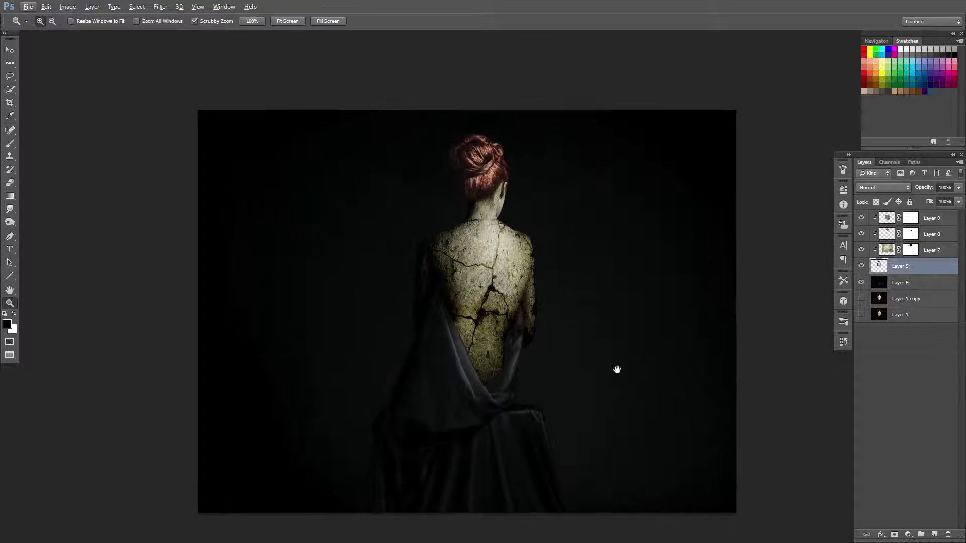
{"action": "left_click", "coordinate": [929, 218], "text": "shift"}
{"action": "key", "text": "ctrl+g"}
{"action": "left_click", "coordinate": [908, 535]}
{"action": "left_click", "coordinate": [885, 387]}
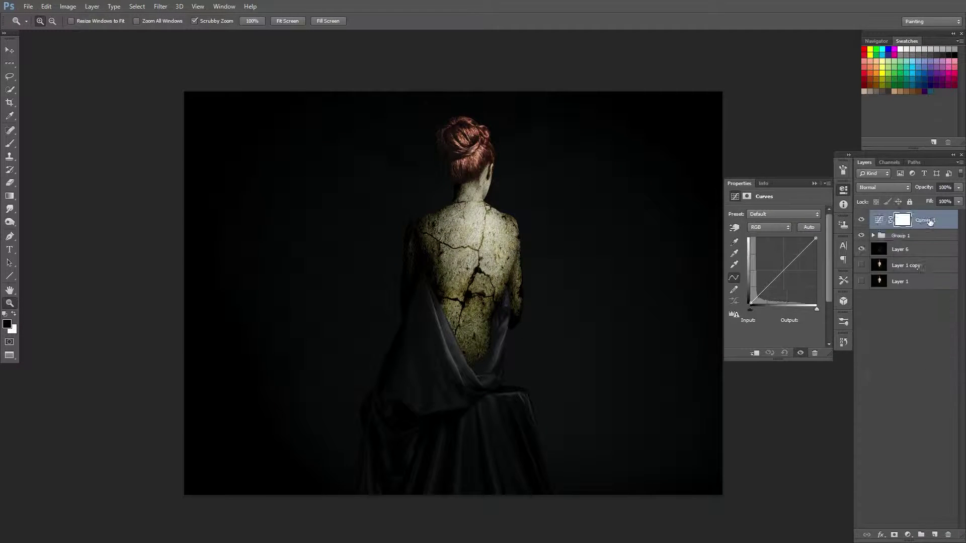
{"action": "left_click", "coordinate": [754, 353]}
{"action": "left_click_drag", "start_coordinate": [800, 256], "coordinate": [775, 294]}
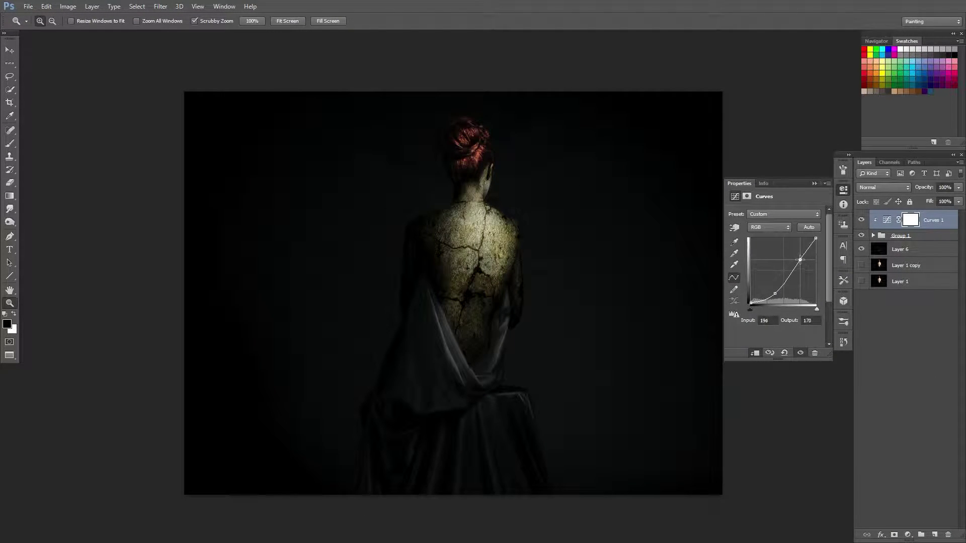
{"action": "left_click", "coordinate": [759, 300]}
Add a Levels adjustment above Group 1.
{"action": "left_click", "coordinate": [931, 235]}
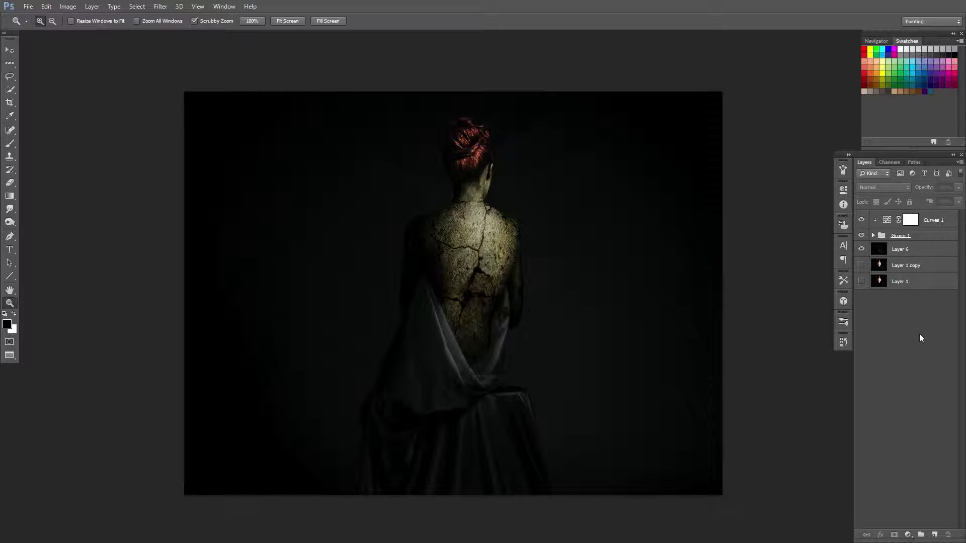
{"action": "left_click", "coordinate": [68, 6]}
{"action": "left_click", "coordinate": [907, 535]}
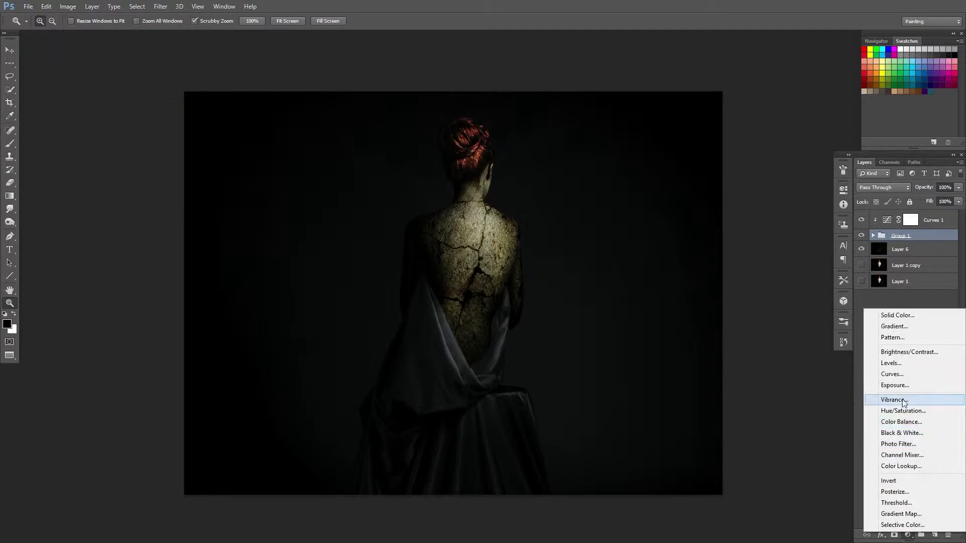
{"action": "left_click", "coordinate": [885, 365]}
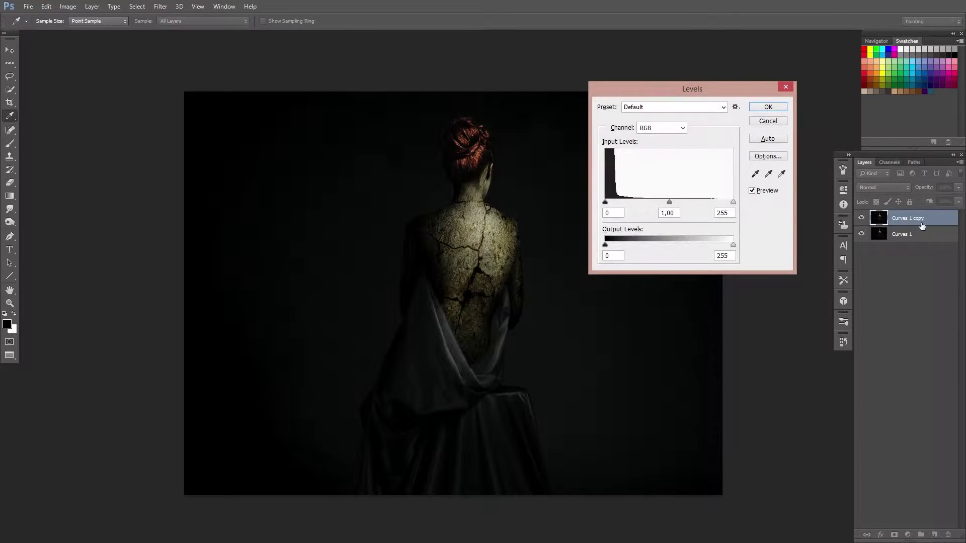
Raise the Levels black input slider to deepen the shadows.
{"action": "left_click_drag", "start_coordinate": [604, 202], "coordinate": [610, 202]}
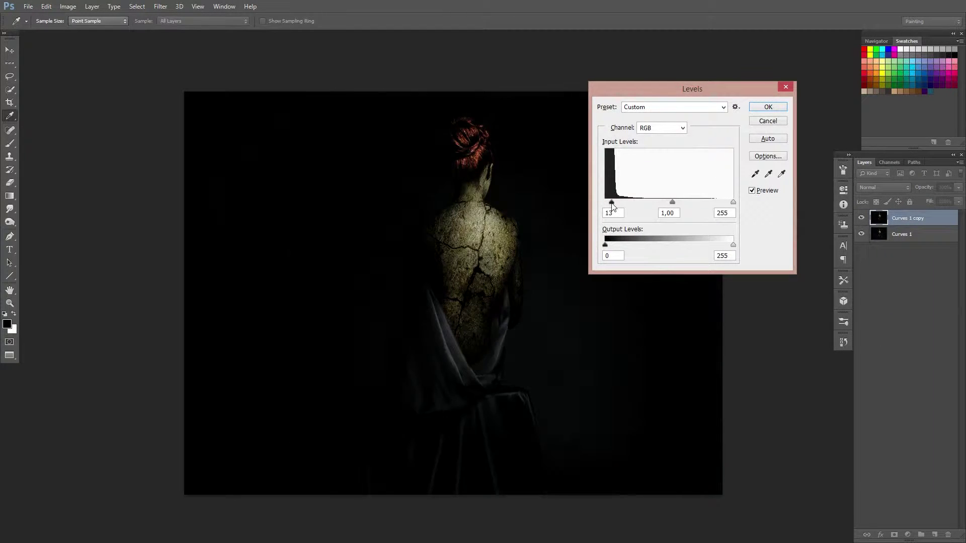
{"action": "left_click_drag", "start_coordinate": [605, 245], "coordinate": [610, 246]}
{"action": "key", "text": "Return"}
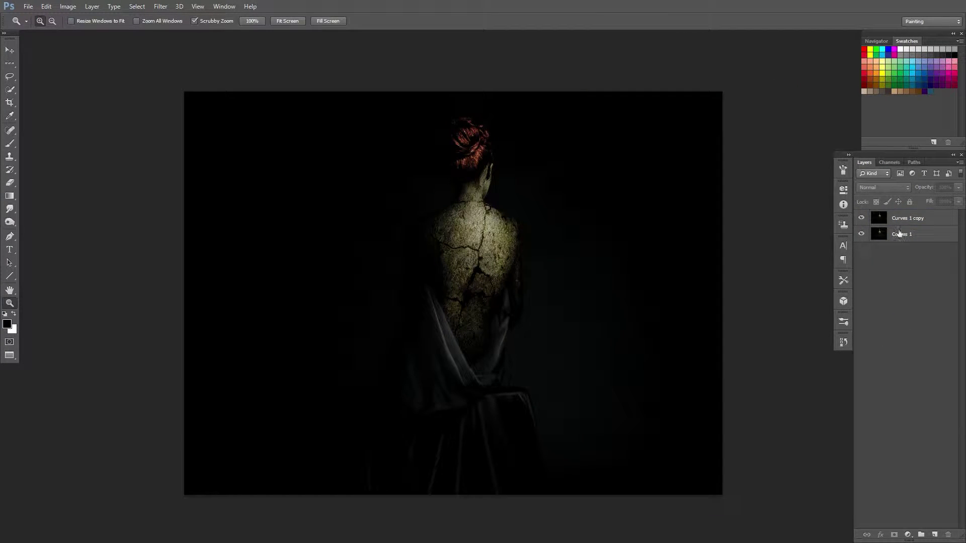
Apply an S-shaped contrast curve to the whole image and view it full screen.
{"action": "key", "text": "ctrl+m"}
{"action": "mouse_move", "coordinate": [167, 178]}
{"action": "left_mouse_down"}
{"action": "mouse_move", "coordinate": [167, 148]}
{"action": "mouse_move", "coordinate": [179, 153]}
{"action": "left_mouse_up"}
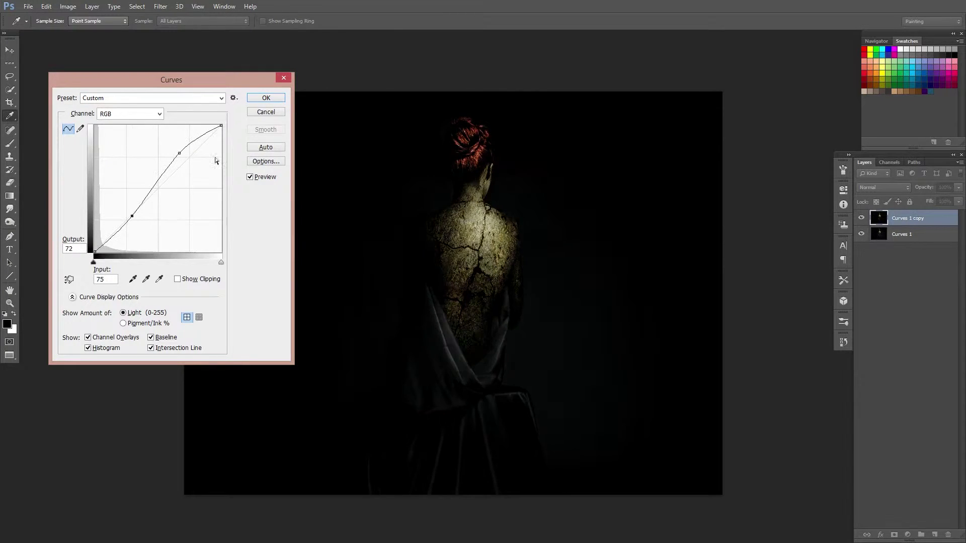
{"action": "left_click_drag", "start_coordinate": [156, 217], "coordinate": [132, 215]}
{"action": "left_click", "coordinate": [250, 100]}
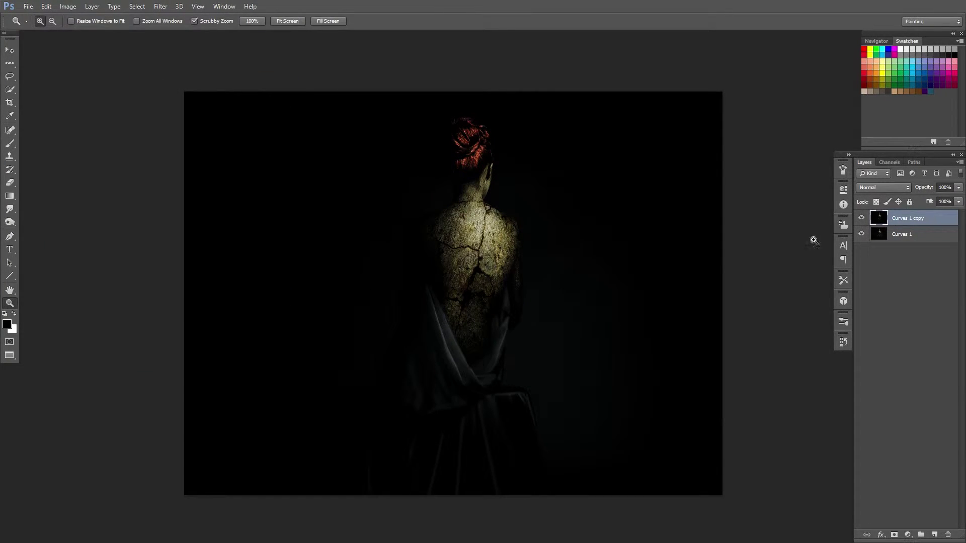
{"action": "key", "text": "f"}
{"action": "key", "text": "f"}
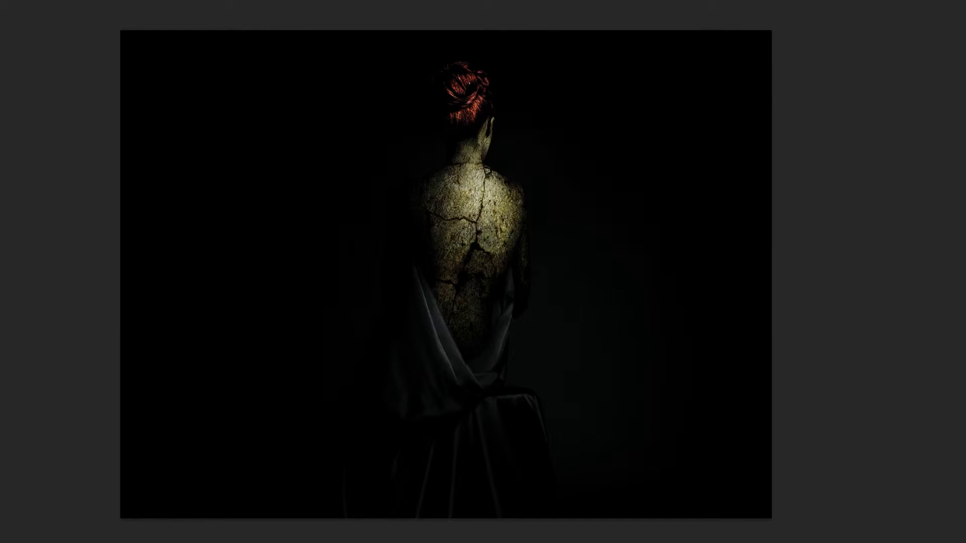